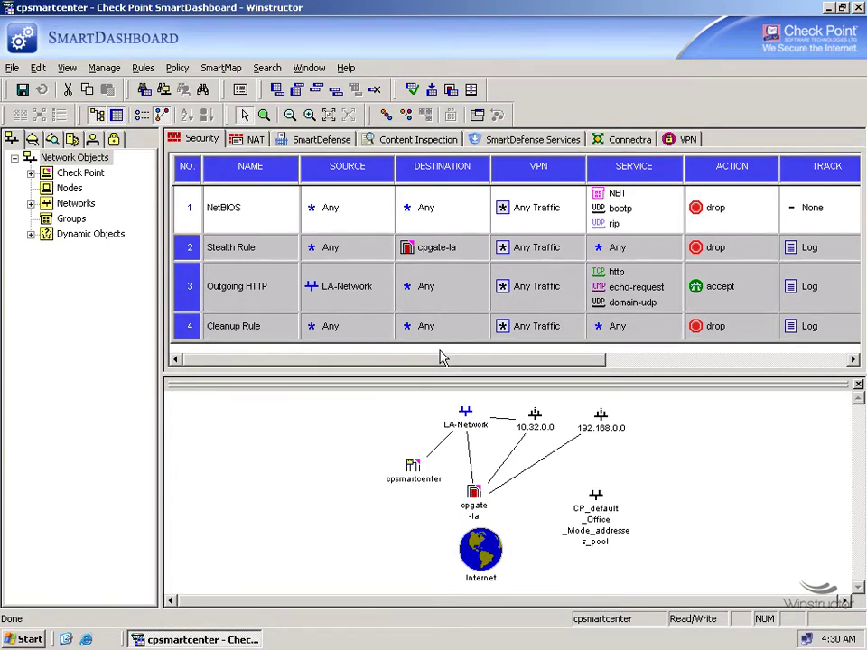
# Step: Set the QoS rate unit of measure to KBps - Kbytes / sec in the global properties
pyautogui.click(181, 71)
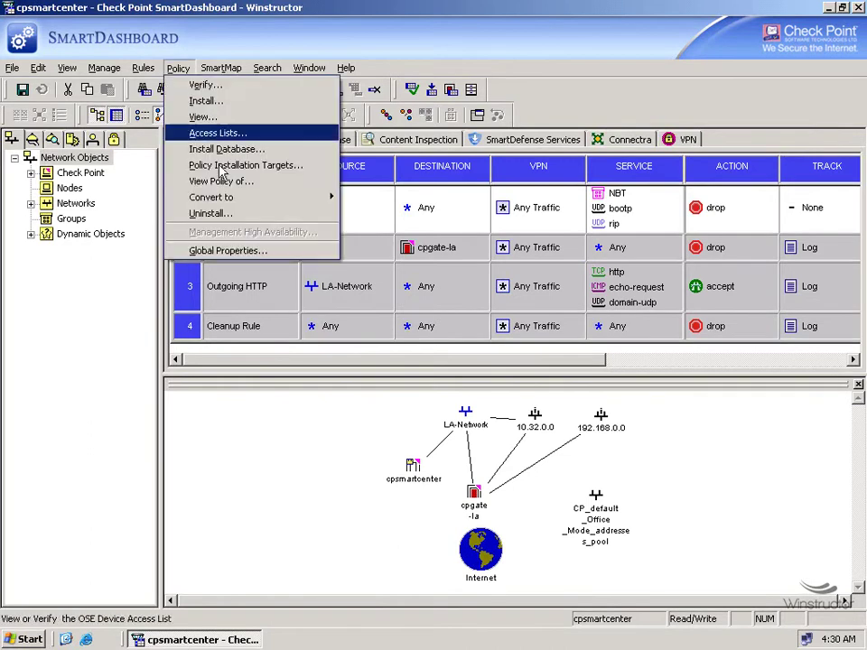
pyautogui.click(233, 255)
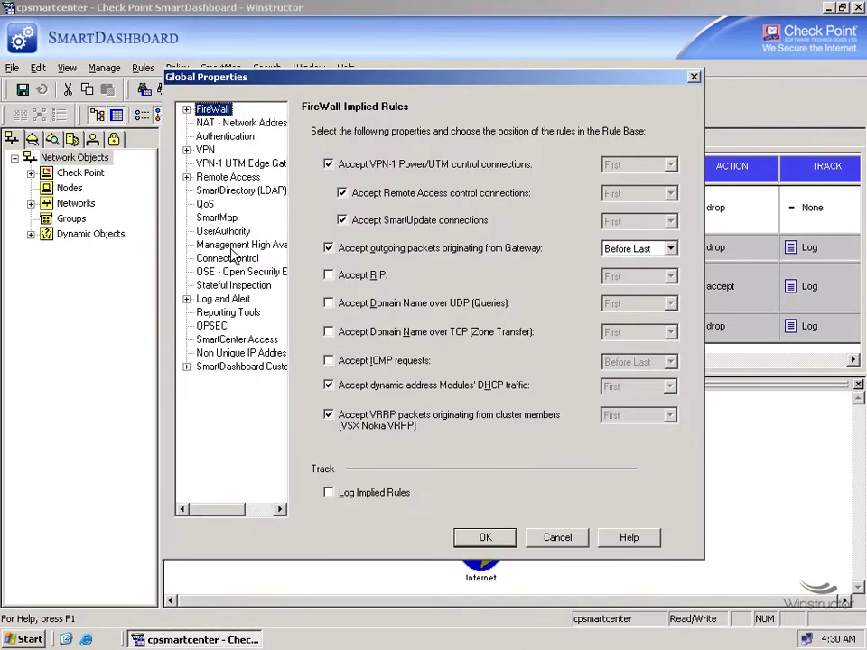
pyautogui.click(209, 205)
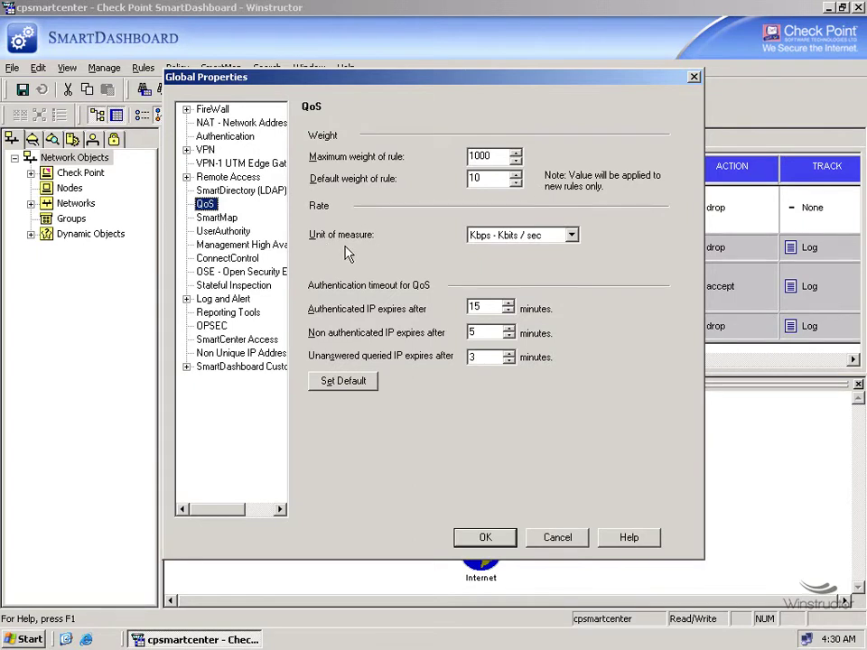
pyautogui.click(571, 236)
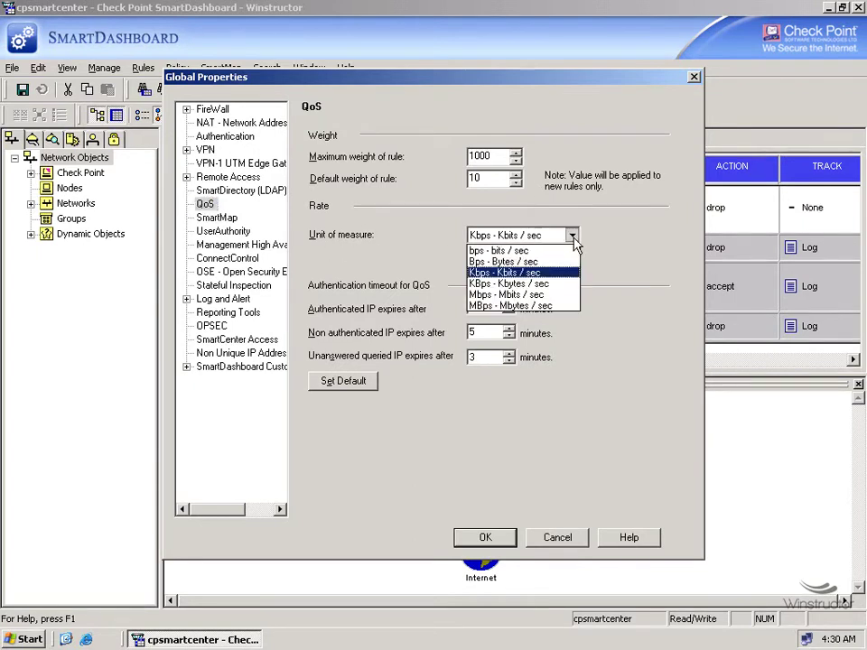
pyautogui.click(534, 284)
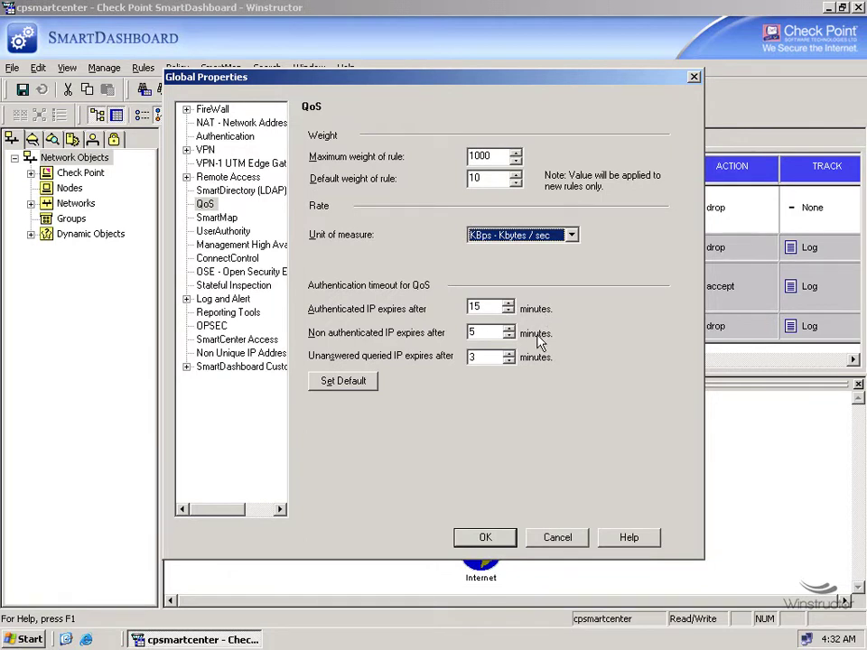
pyautogui.press('Tab')
pyautogui.press('Tab')
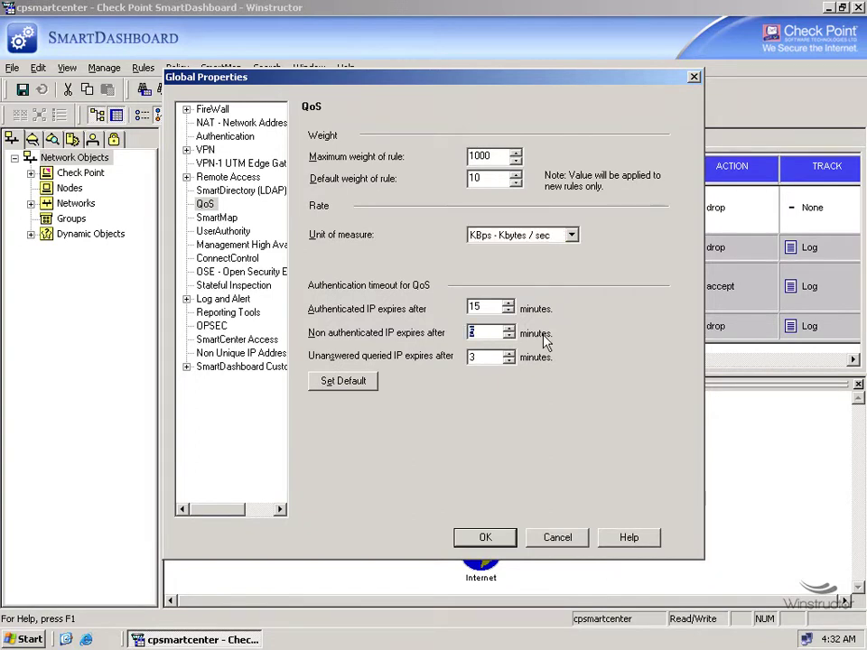
pyautogui.press('Tab')
pyautogui.click(500, 542)
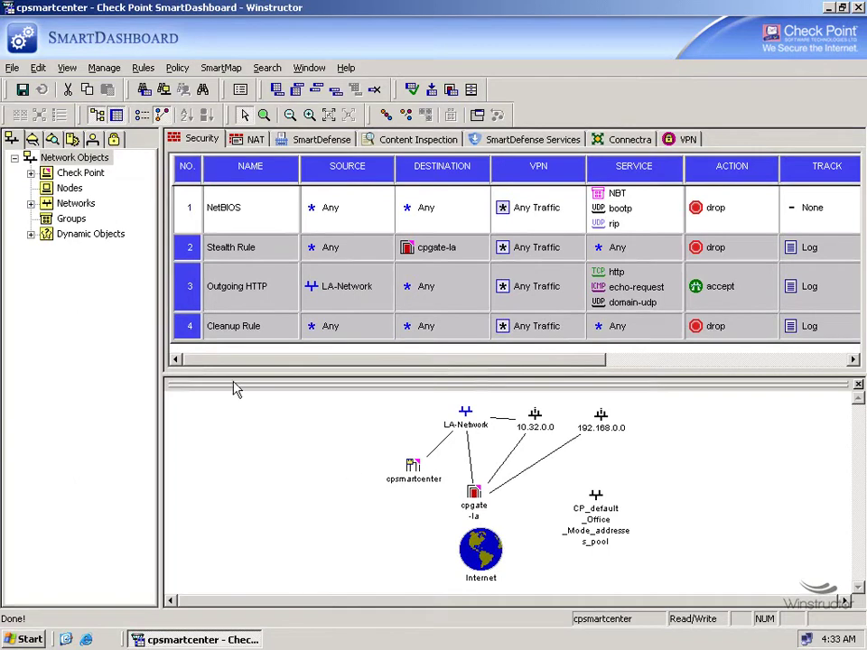
# Step: Enable the QoS product on the cpgate-la gateway object
pyautogui.click(31, 173)
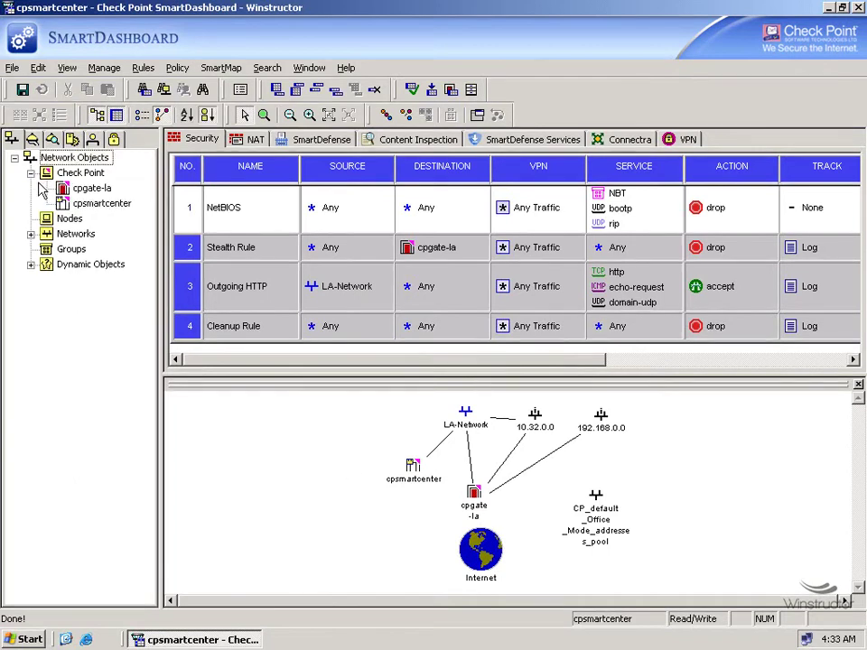
pyautogui.doubleClick(100, 192)
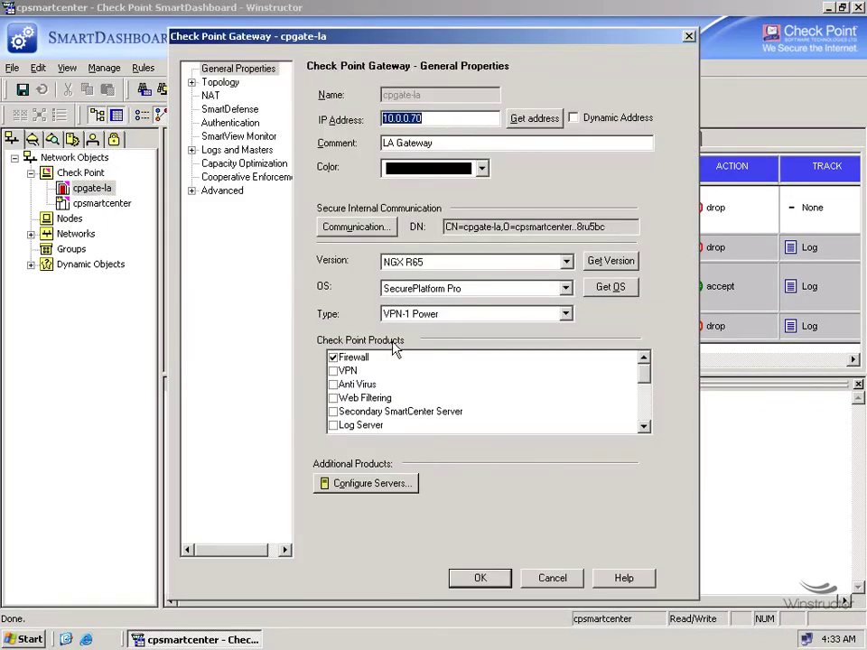
pyautogui.moveTo(649, 379); pyautogui.dragTo(648, 414)
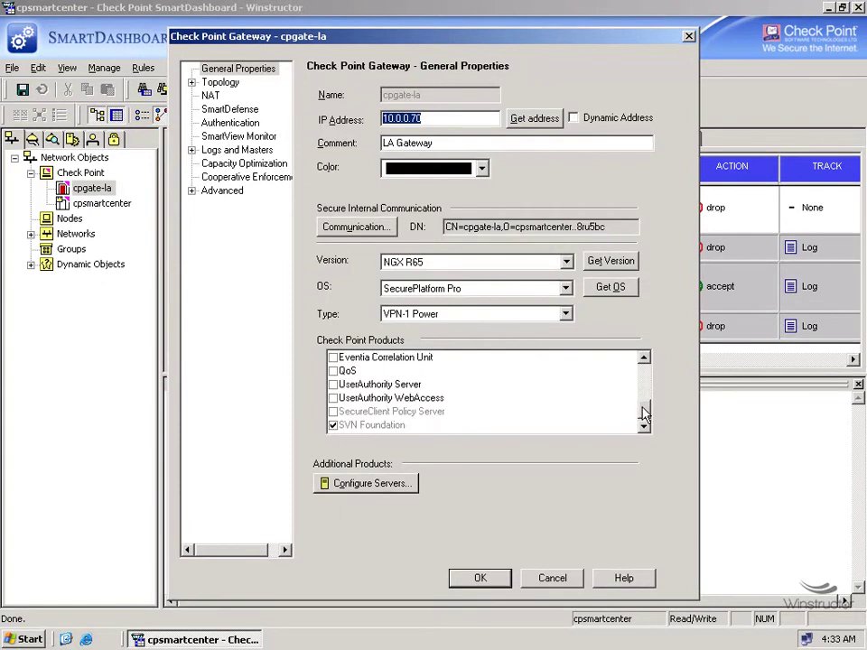
pyautogui.click(334, 372)
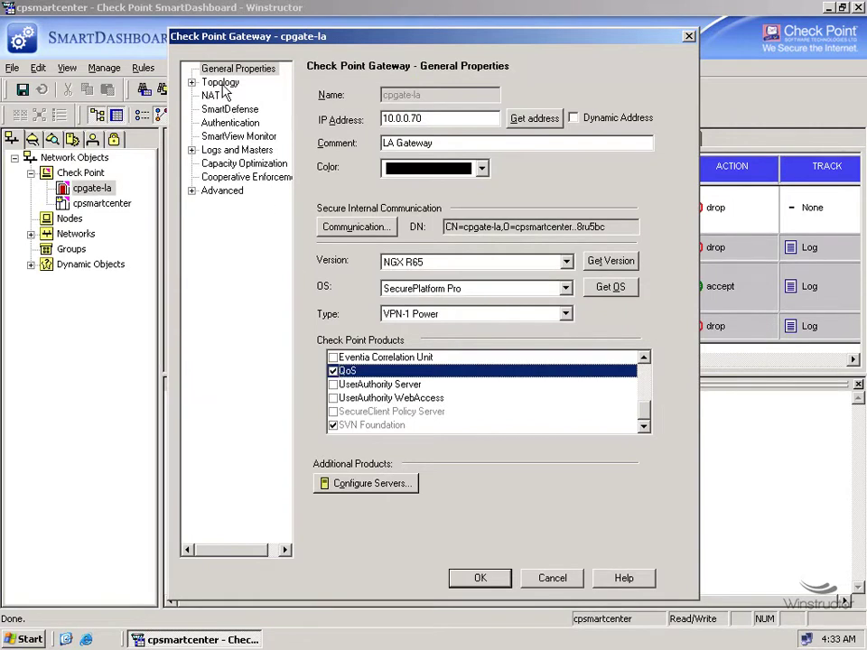
# Step: Activate outbound QoS bandwidth on the gateway's external interface eth0 with a rate of 1250 - 10 Mb
pyautogui.click(222, 87)
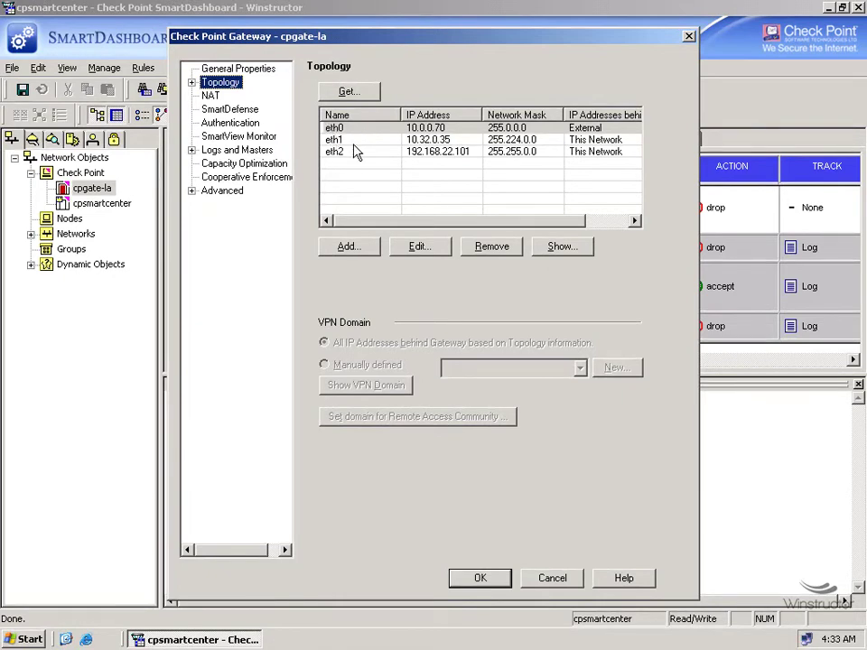
pyautogui.click(350, 92)
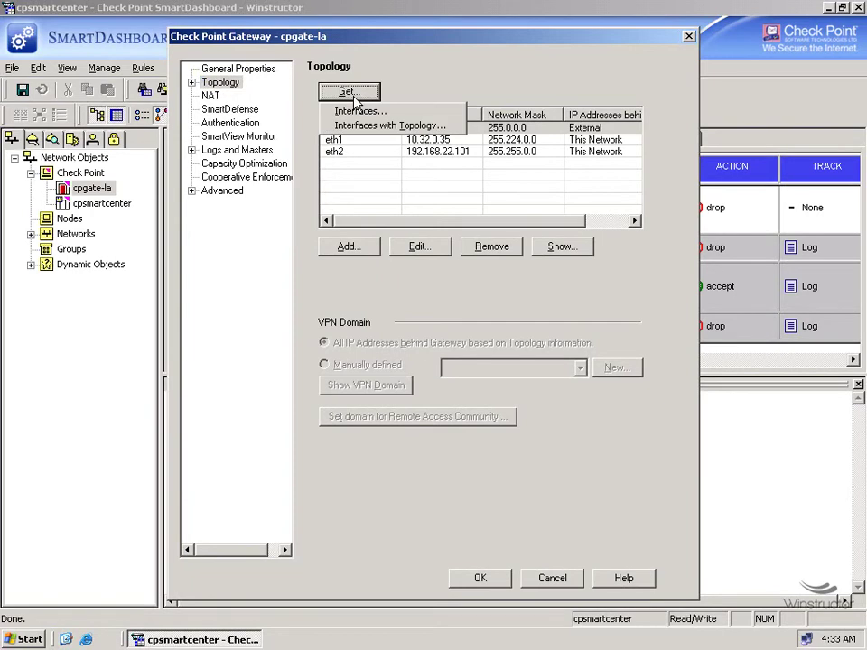
pyautogui.click(396, 127)
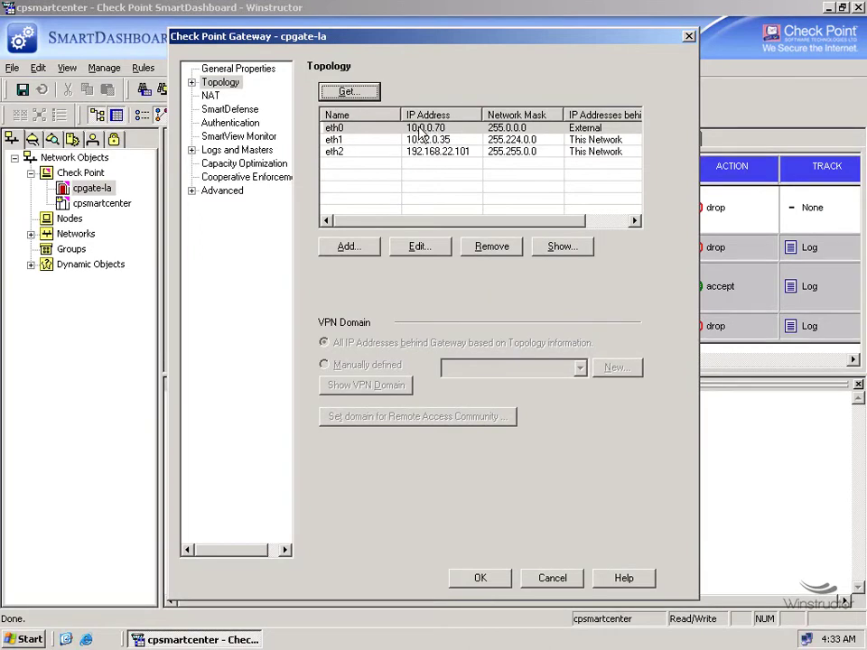
pyautogui.doubleClick(415, 129)
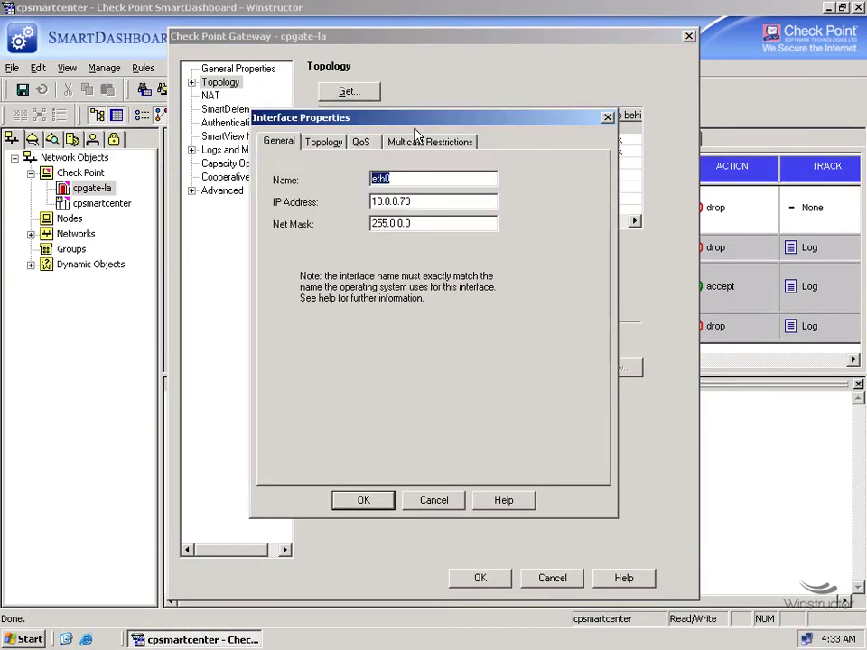
pyautogui.click(362, 143)
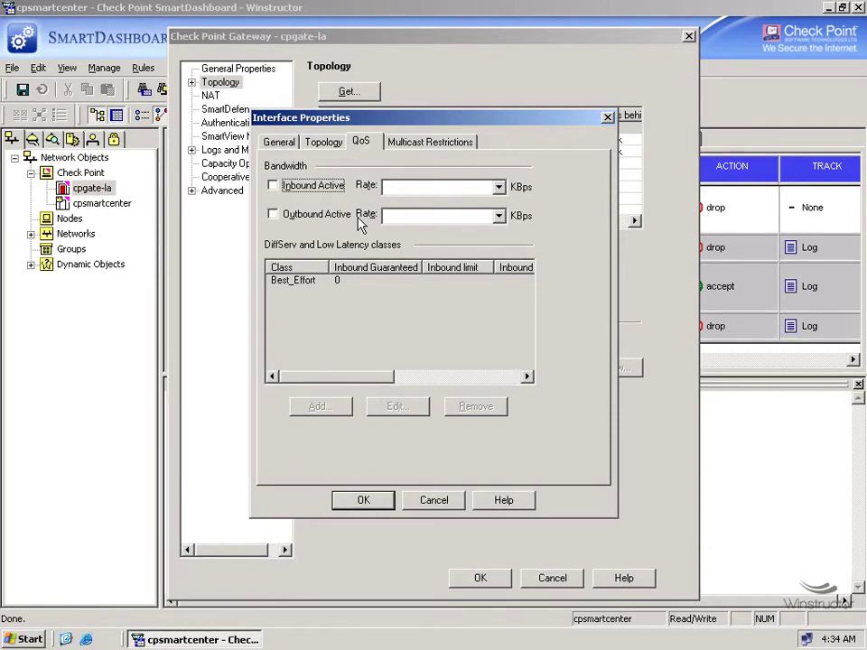
pyautogui.click(286, 226)
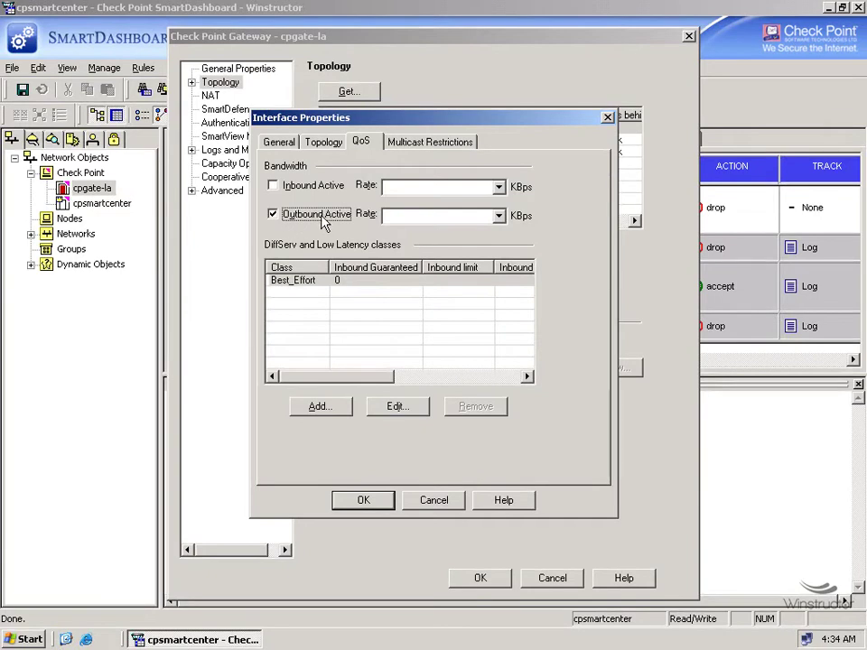
pyautogui.click(499, 216)
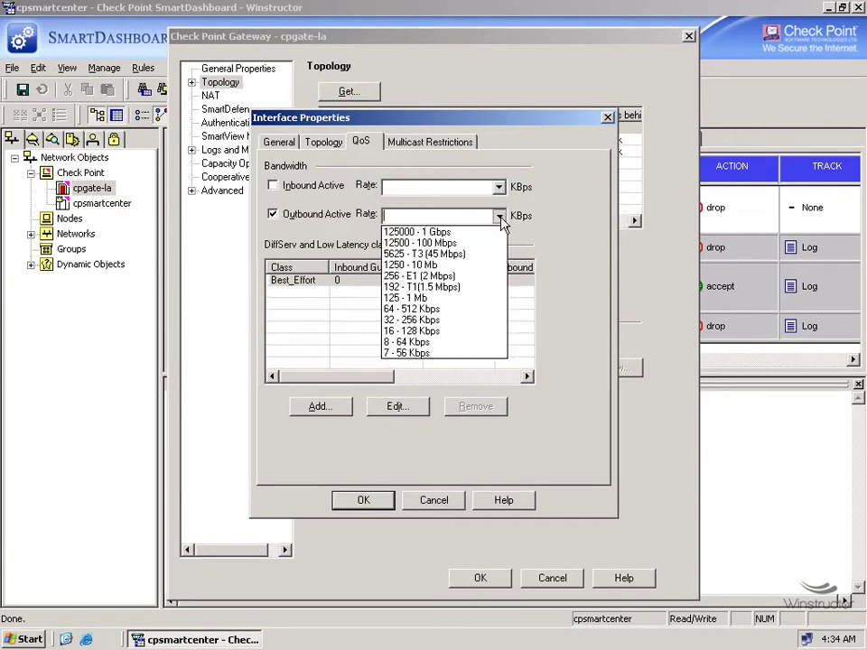
pyautogui.click(442, 267)
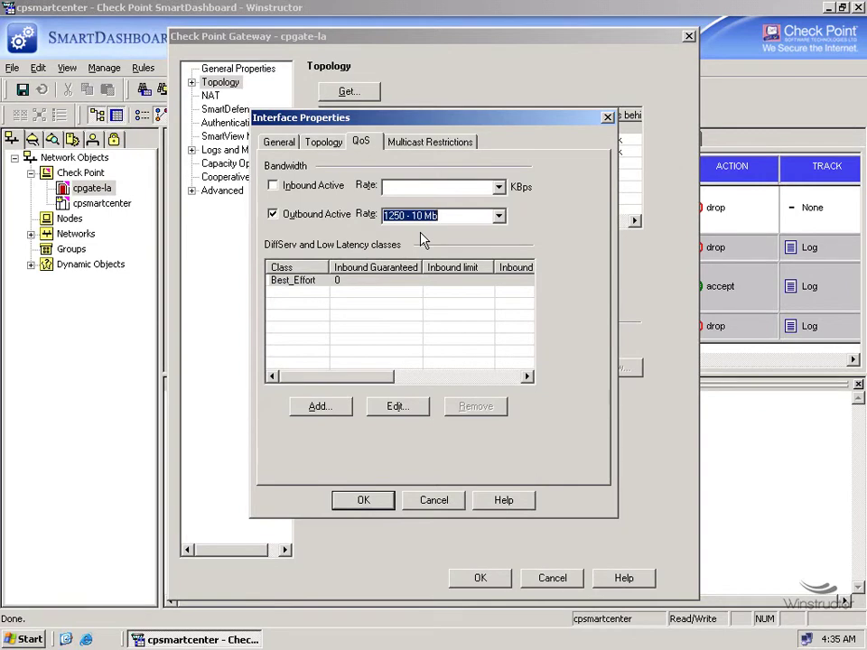
# Step: Activate inbound QoS bandwidth on eth0 with a rate of 1250 - 10 Mb and apply the gateway changes
pyautogui.click(272, 185)
pyautogui.click(499, 187)
pyautogui.click(442, 238)
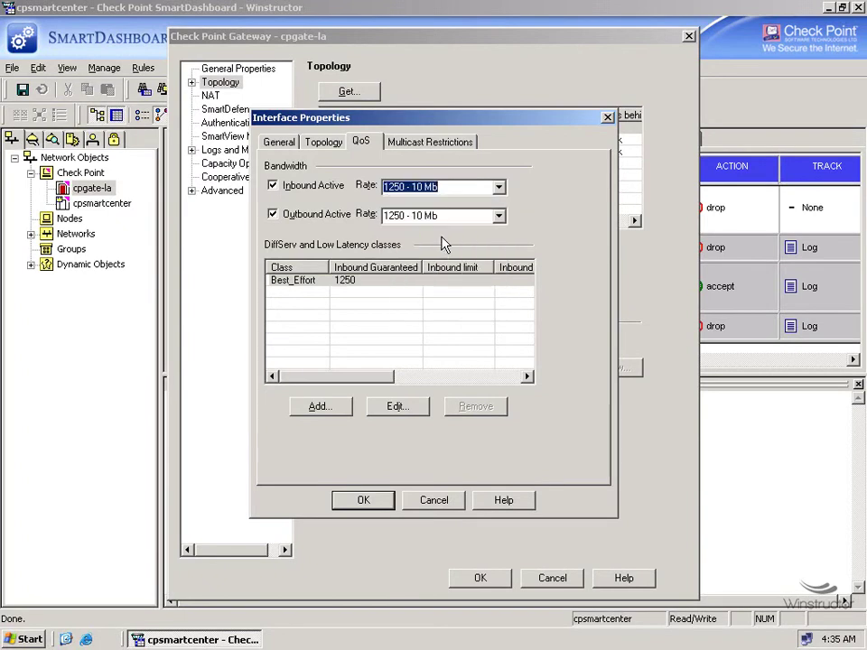
pyautogui.click(372, 506)
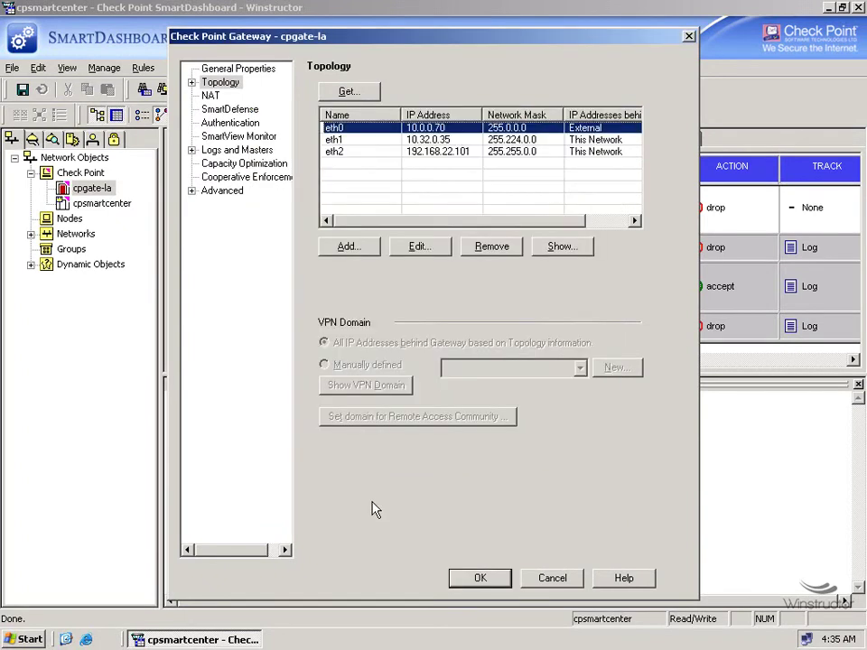
pyautogui.click(482, 579)
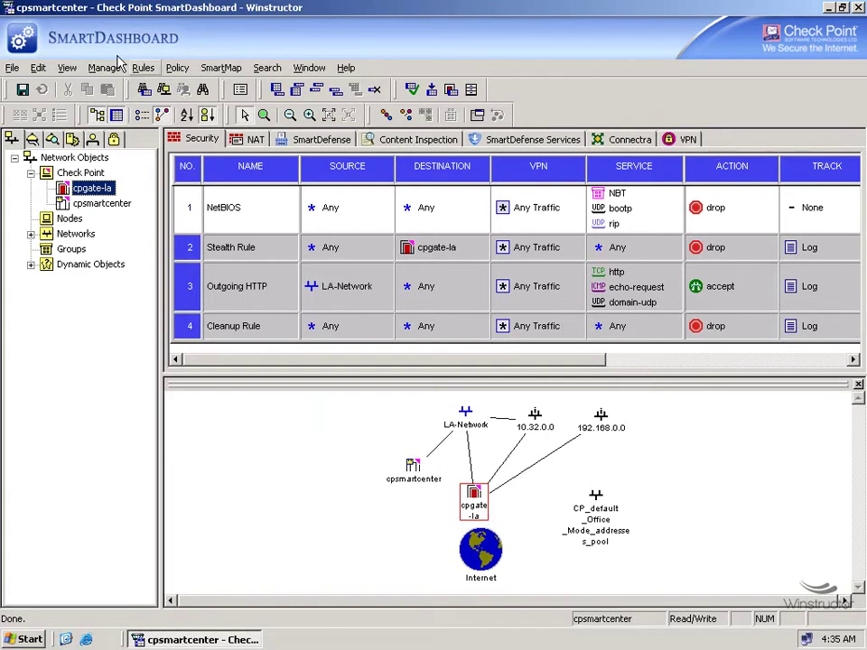
# Step: Save the policy and add a QoS policy type in Traditional mode to the Winstructor package
pyautogui.click(38, 68)
pyautogui.moveTo(18, 73)
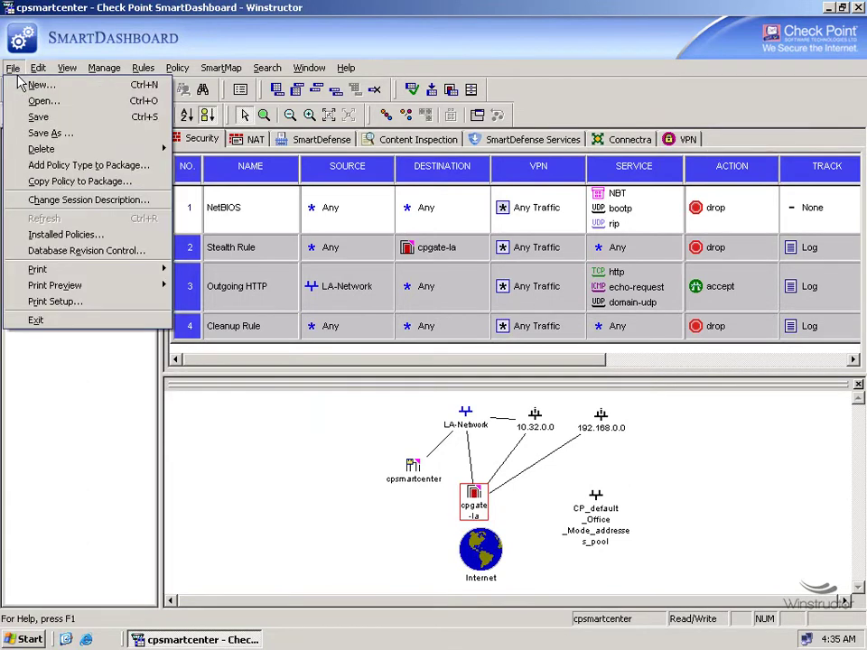
pyautogui.click(109, 170)
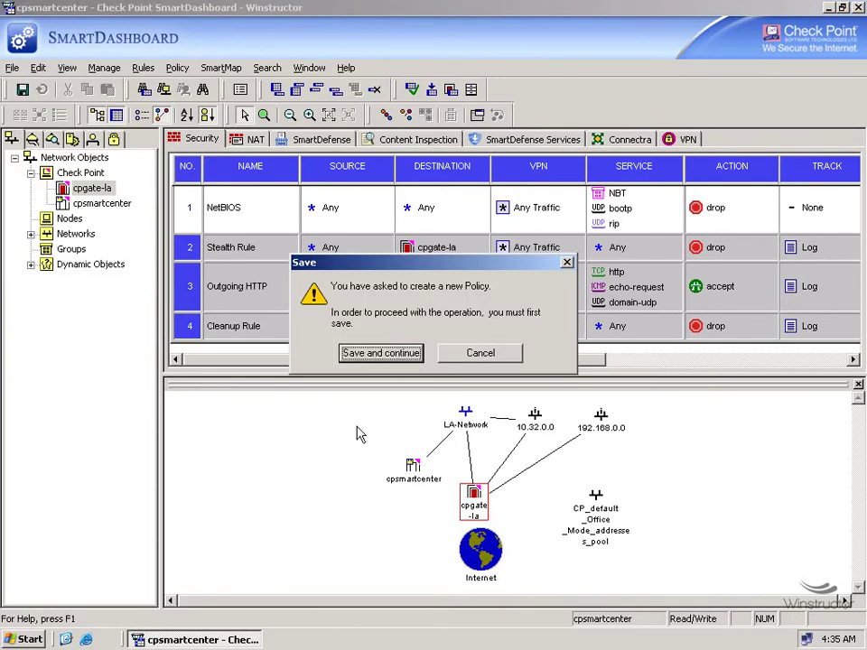
pyautogui.click(384, 354)
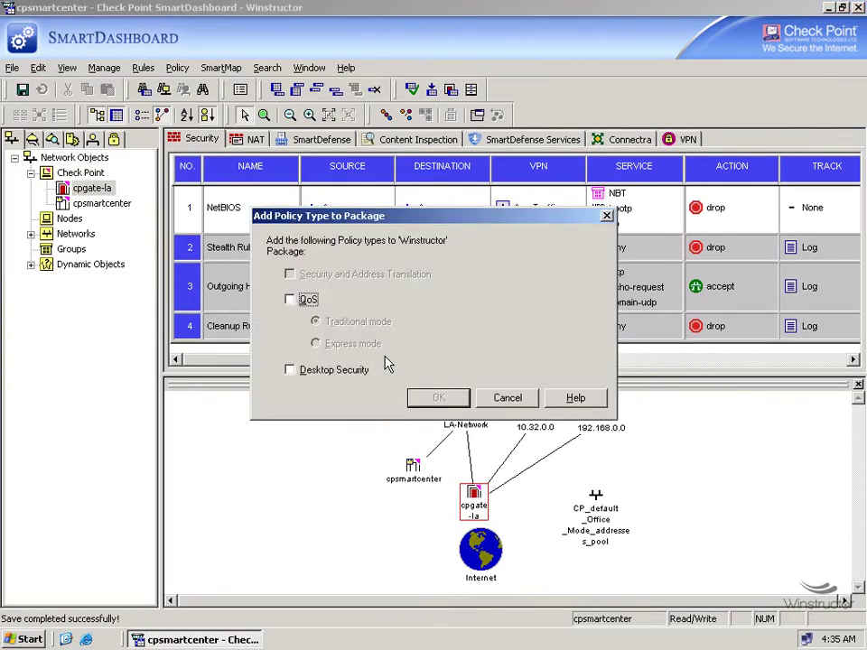
pyautogui.click(289, 301)
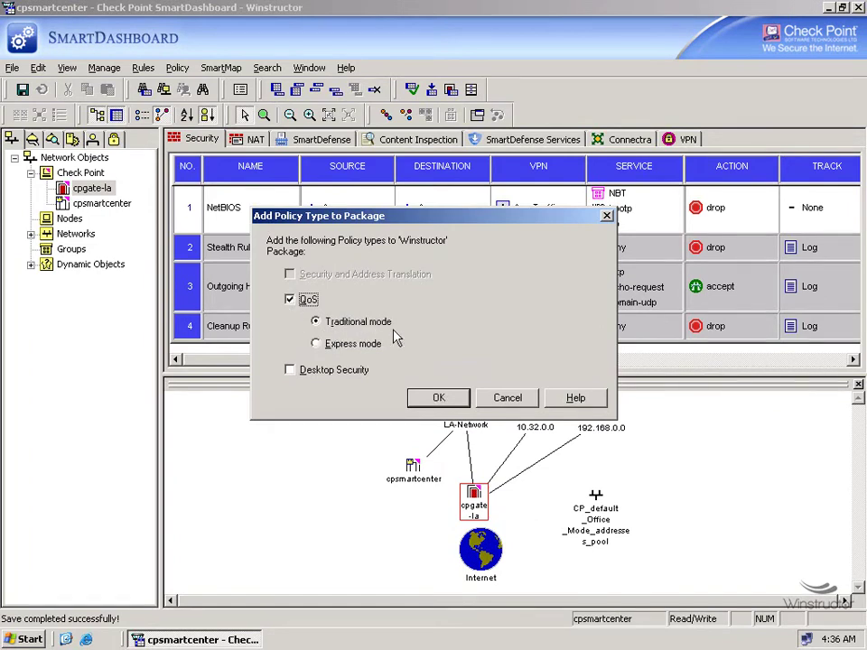
pyautogui.click(438, 399)
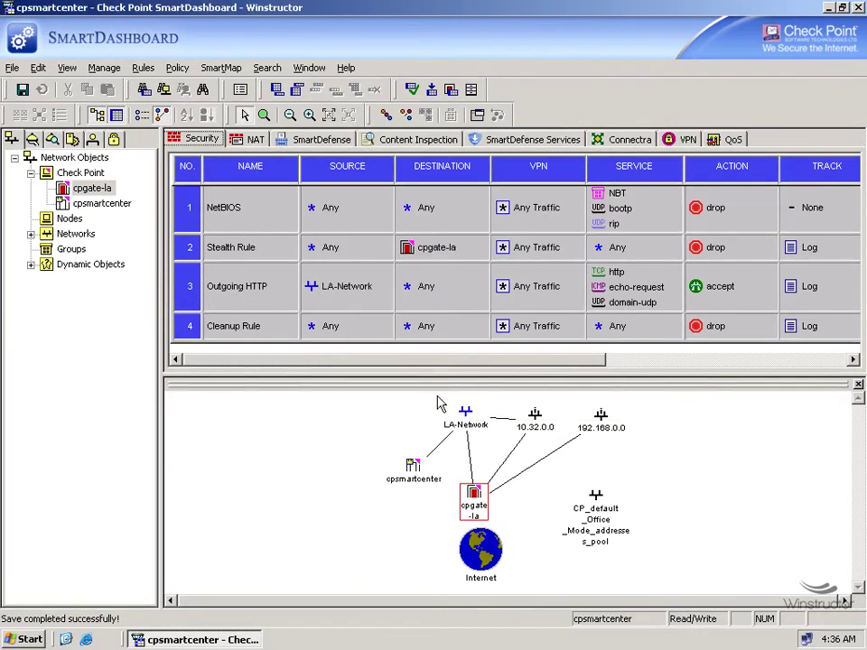
# Step: Examine the Default rule of the QoS policy across all its columns, including action, track, install on and time
pyautogui.click(731, 142)
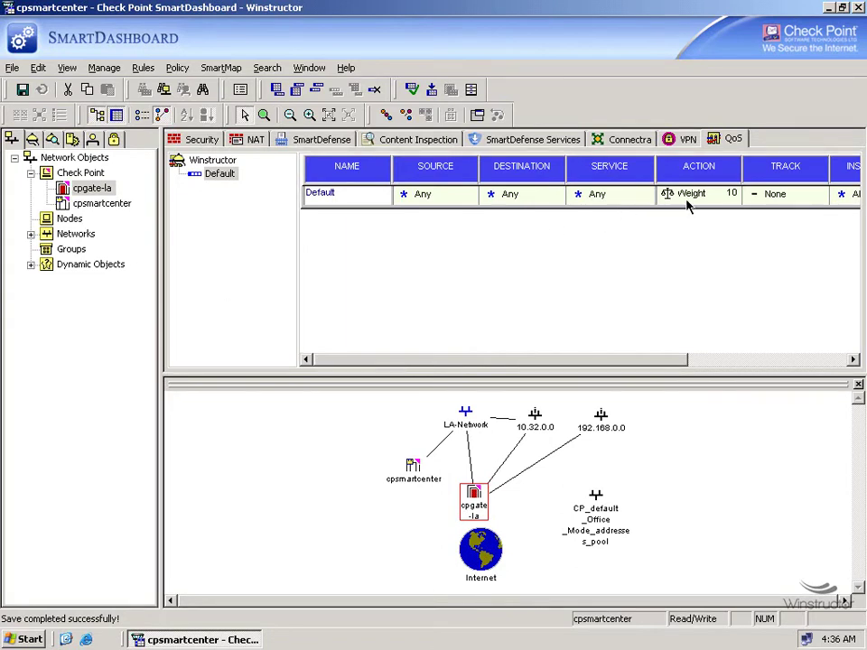
pyautogui.moveTo(672, 360); pyautogui.dragTo(831, 361)
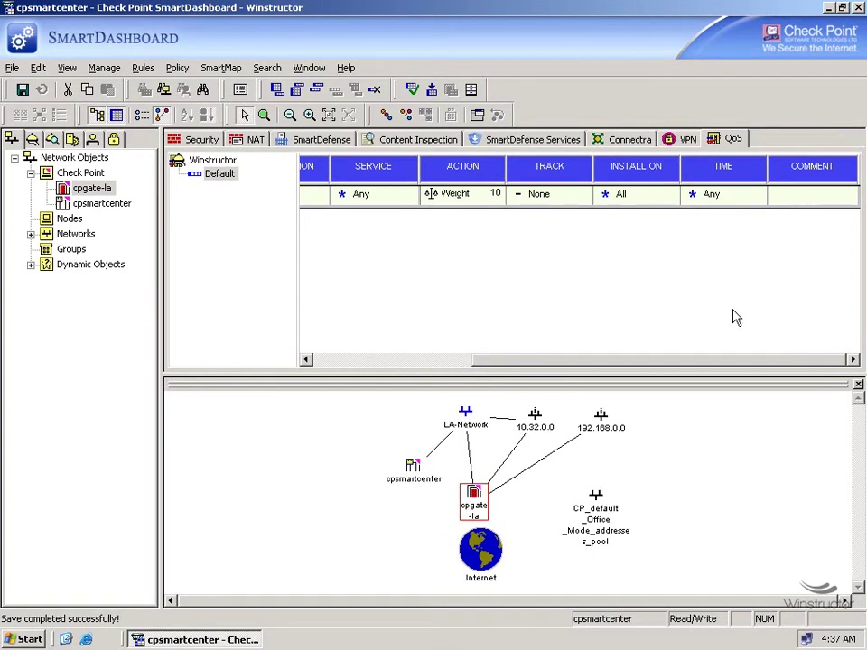
pyautogui.moveTo(666, 362); pyautogui.dragTo(459, 363)
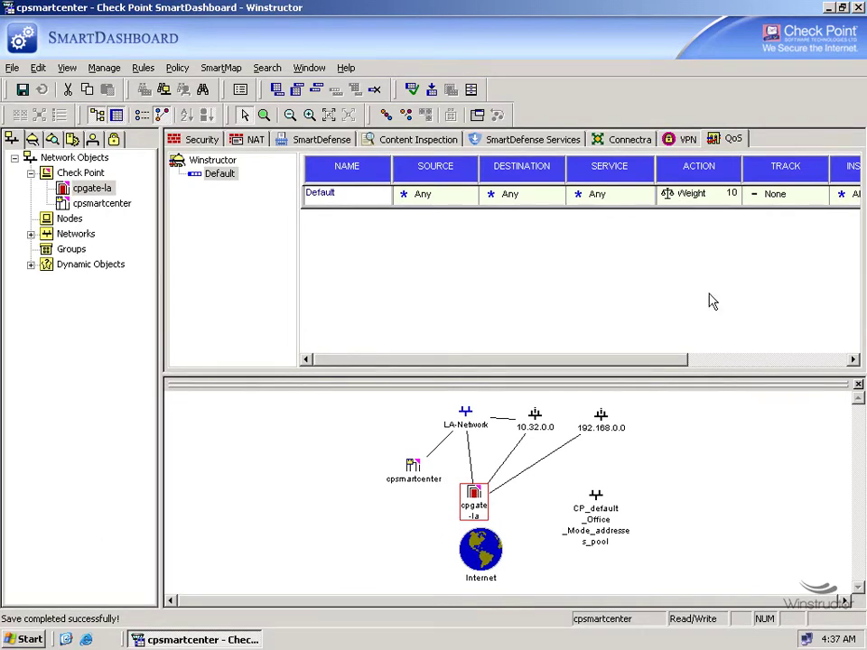
pyautogui.moveTo(661, 362); pyautogui.dragTo(774, 366)
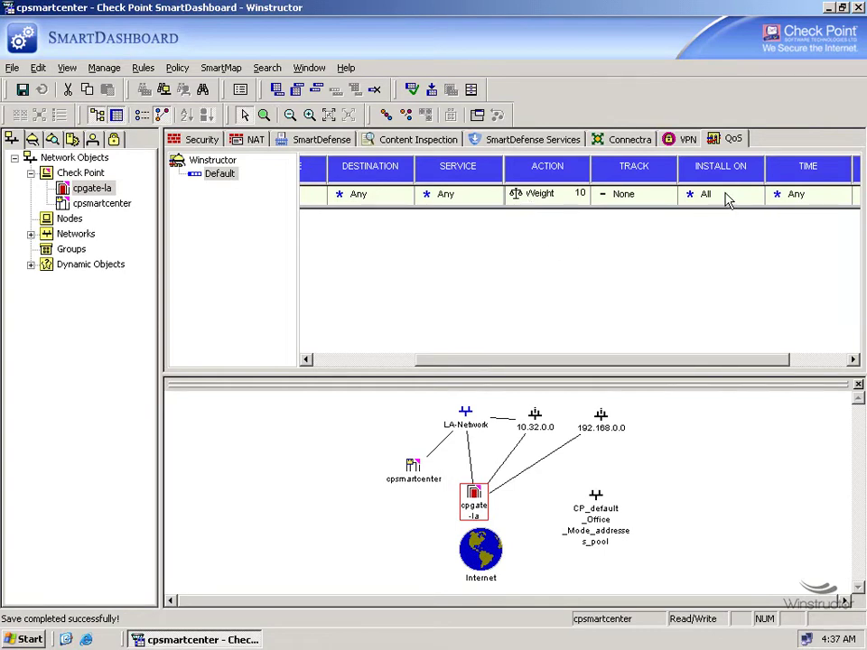
pyautogui.click(791, 197)
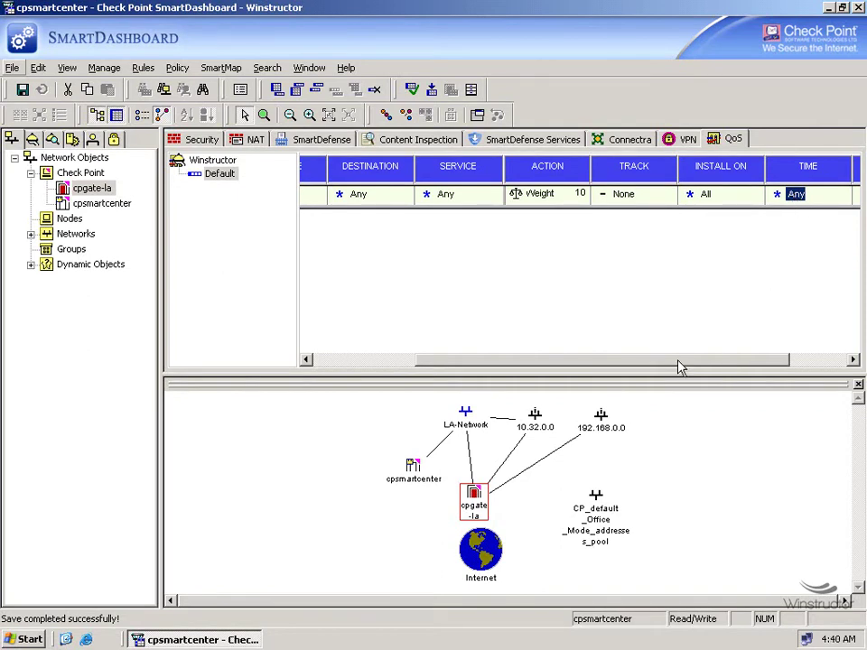
pyautogui.moveTo(678, 360); pyautogui.dragTo(509, 361)
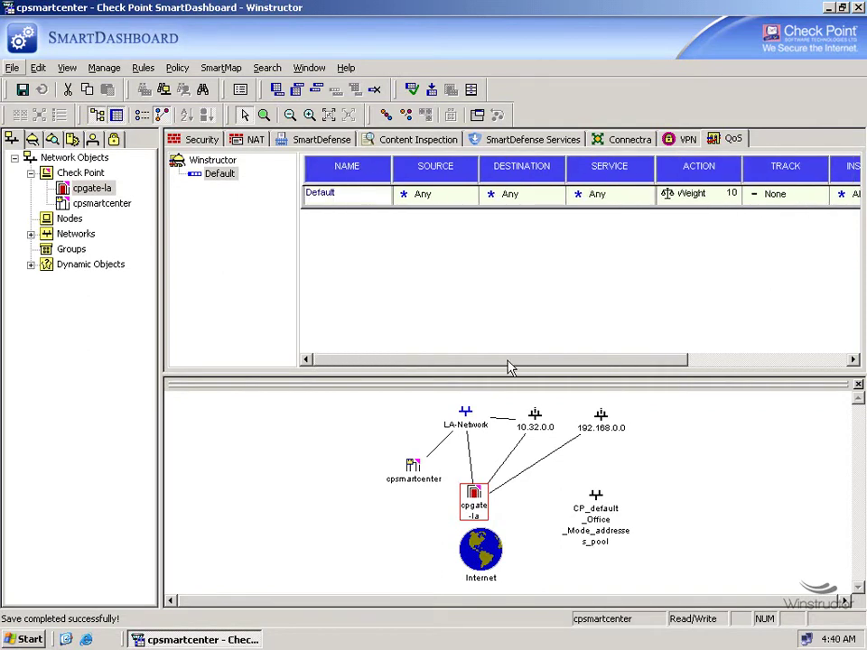
# Step: Add a QoS rule named Web_Outbound above the Default rule
pyautogui.rightClick(340, 204)
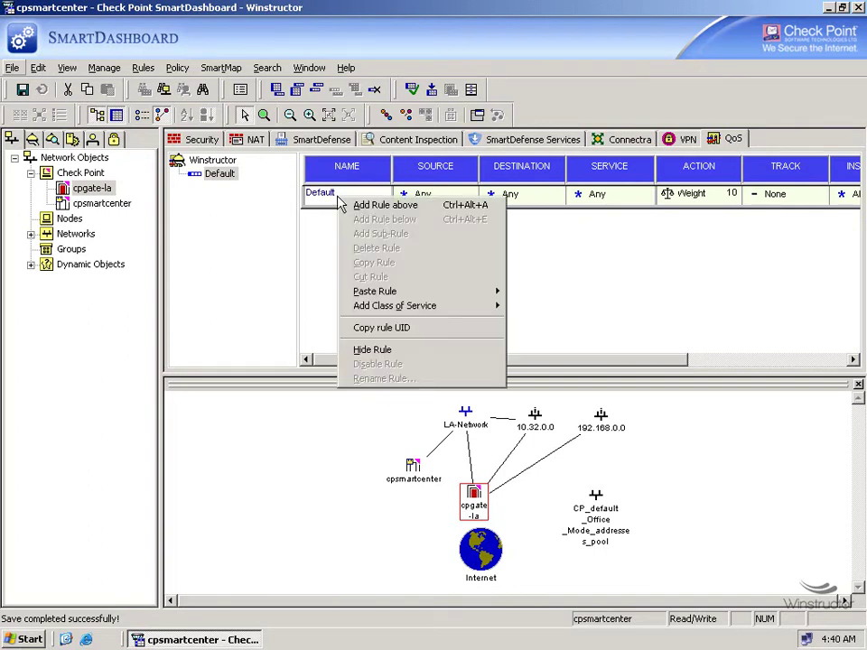
pyautogui.click(417, 206)
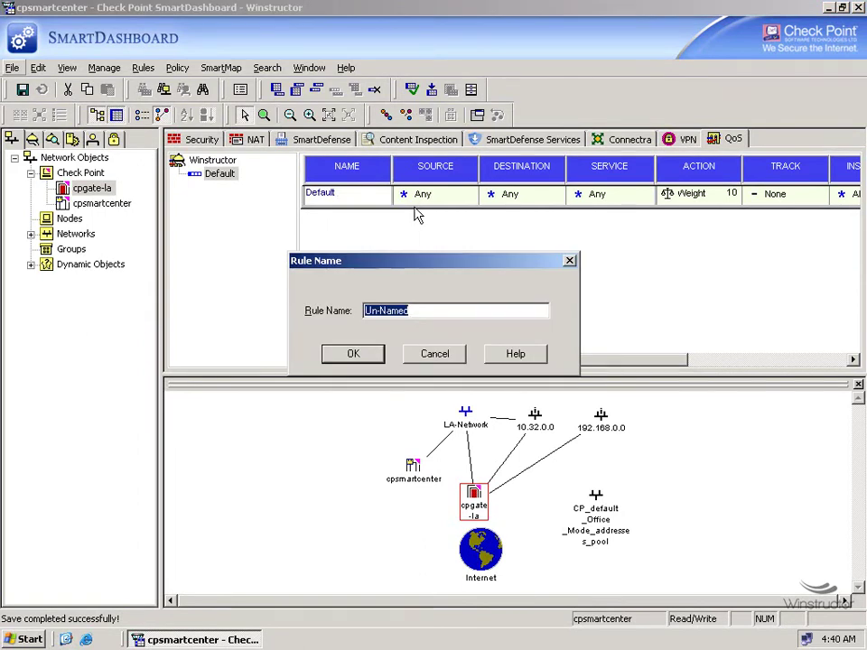
pyautogui.write('Web_Outbound')
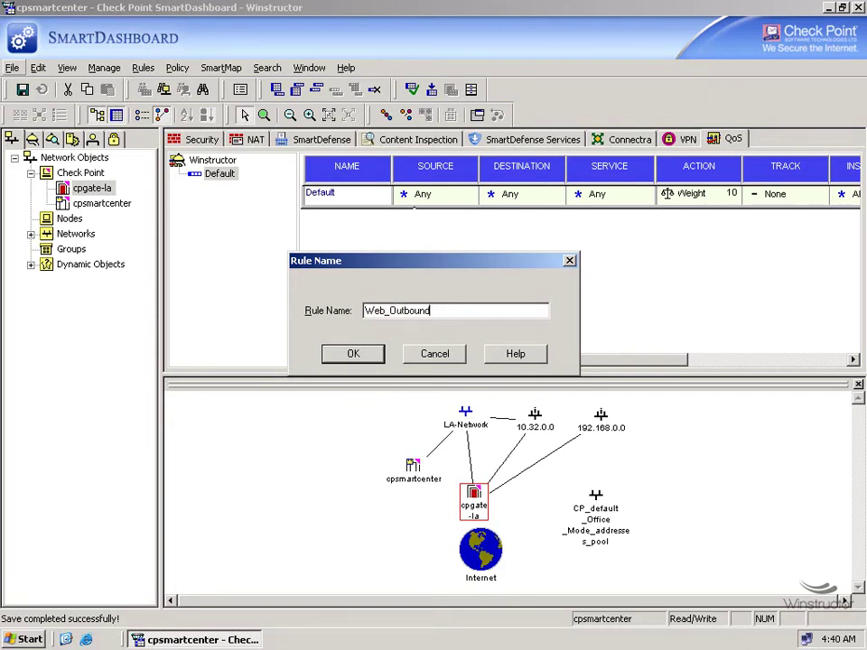
pyautogui.click(368, 354)
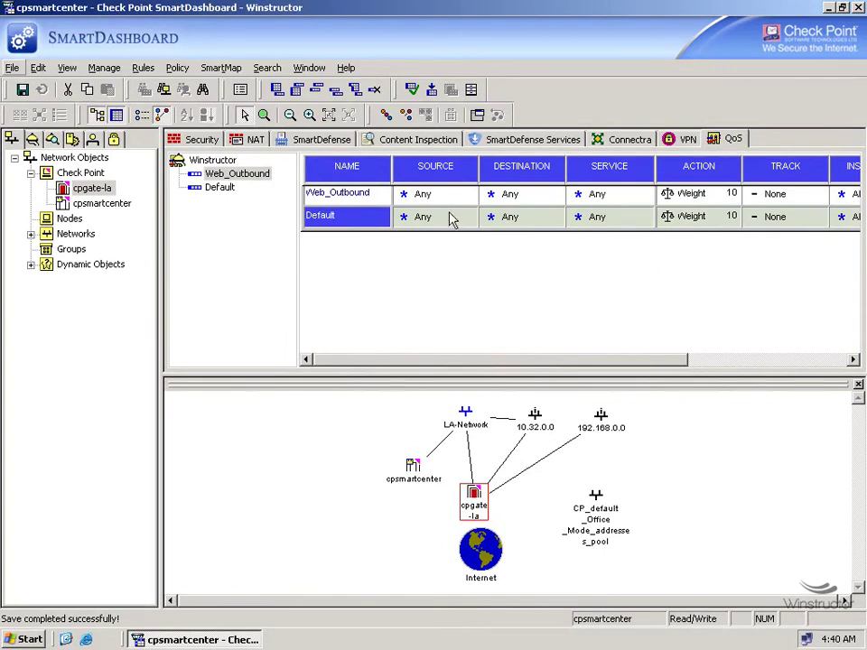
# Step: Set the source of the Web_Outbound rule to the LA-Network object
pyautogui.rightClick(422, 193)
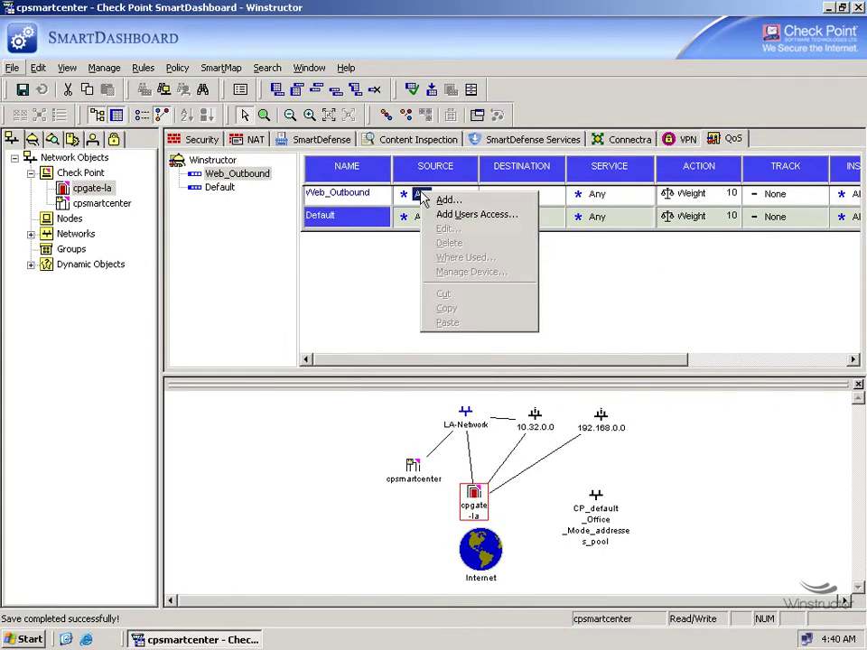
pyautogui.click(449, 202)
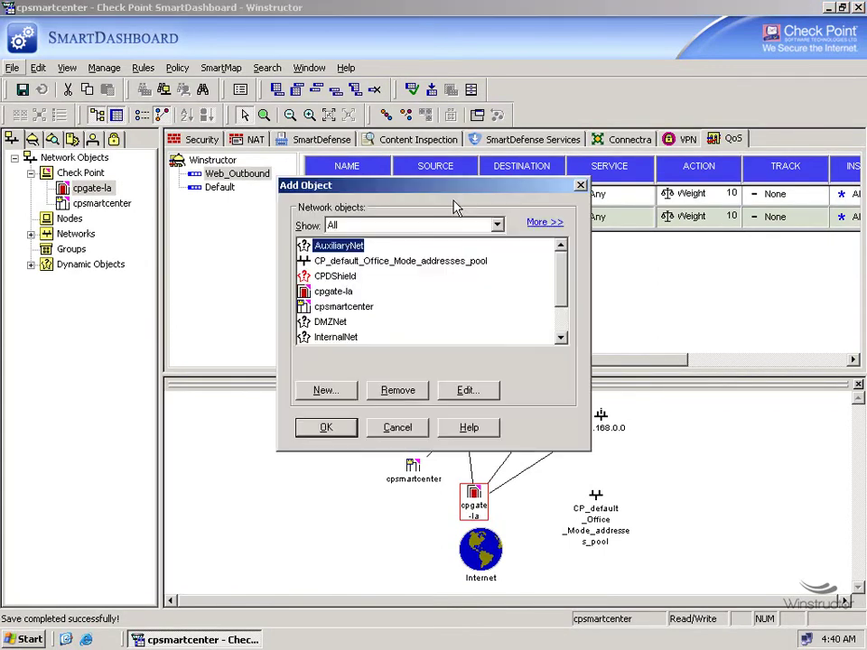
pyautogui.moveTo(557, 275); pyautogui.dragTo(560, 336)
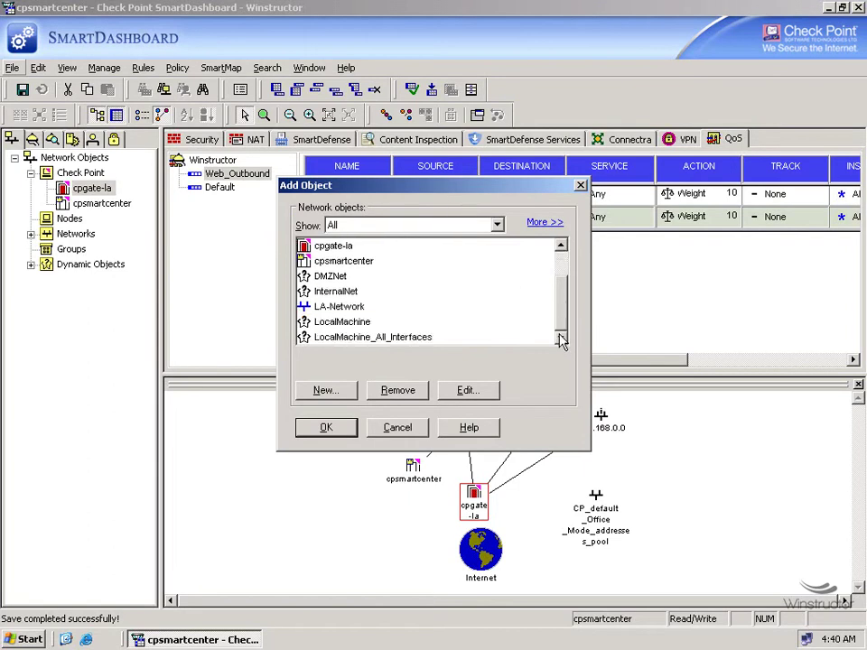
pyautogui.click(339, 306)
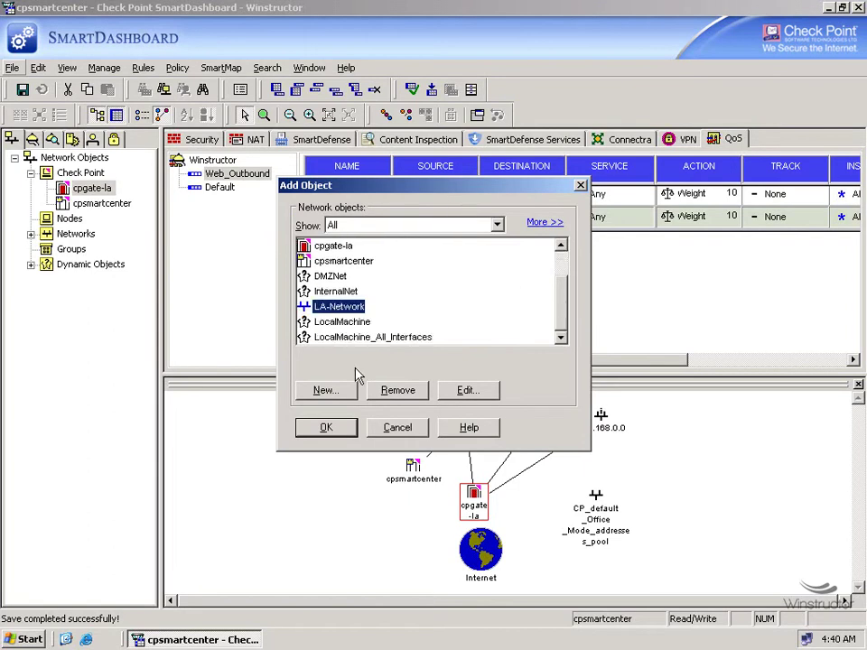
pyautogui.click(345, 430)
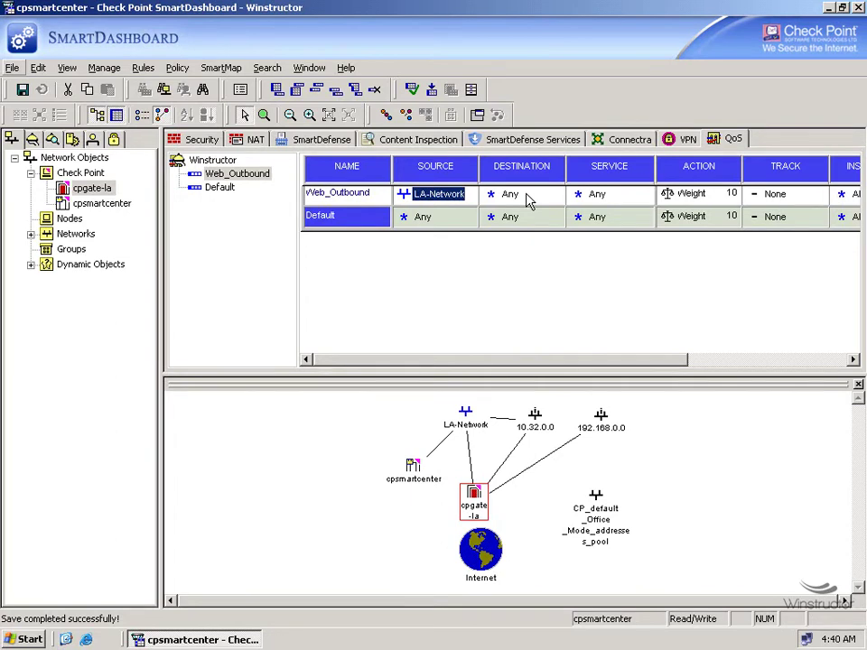
# Step: Set the service of the Web_Outbound rule to http
pyautogui.rightClick(612, 200)
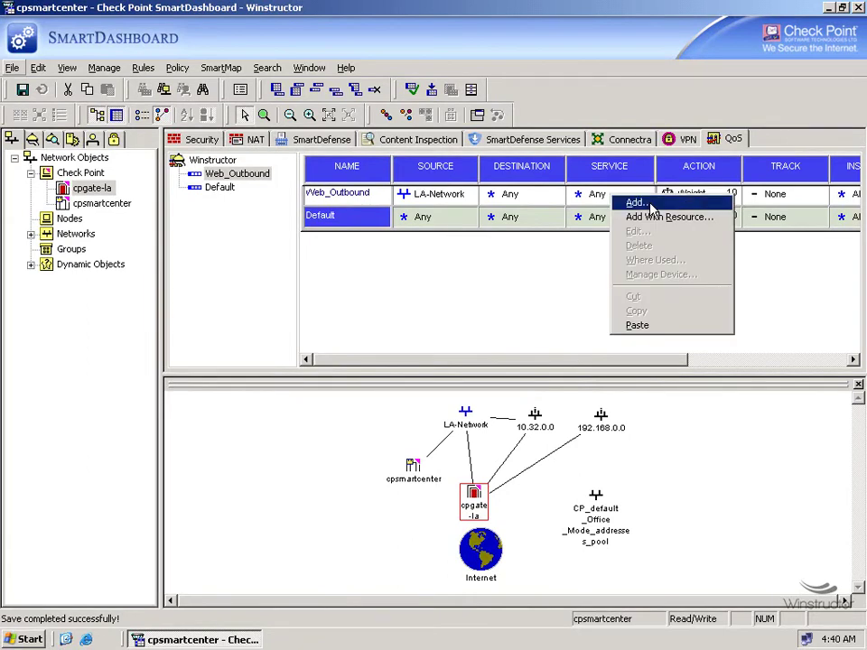
pyautogui.click(636, 202)
pyautogui.write('http')
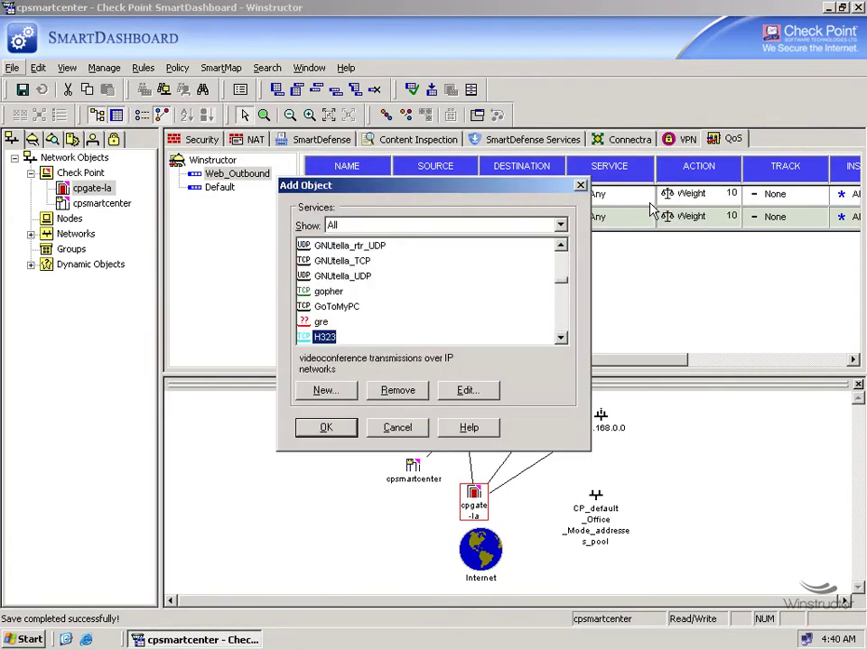
pyautogui.click(336, 433)
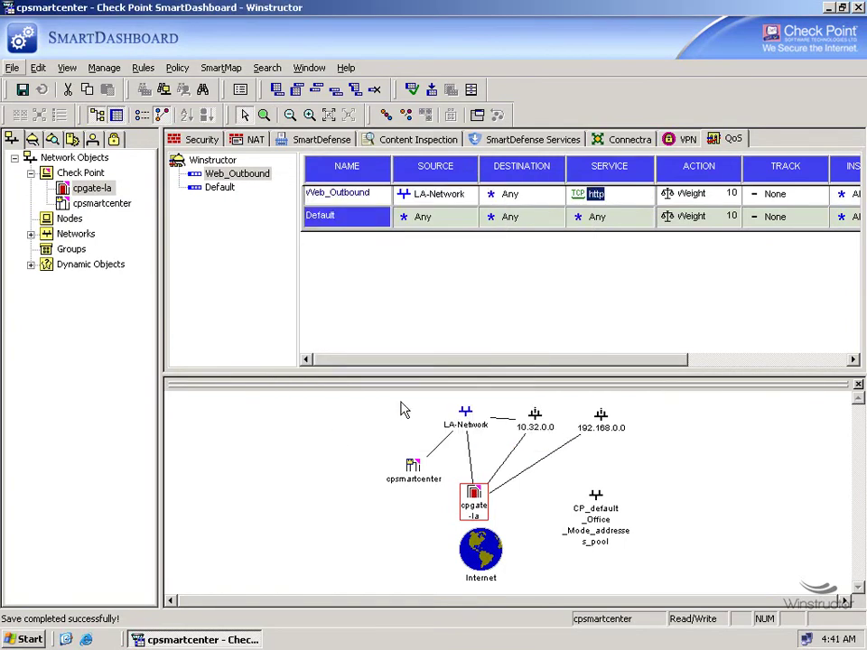
# Step: Check the default rule weight in the QoS global properties and leave them without changes
pyautogui.click(703, 197)
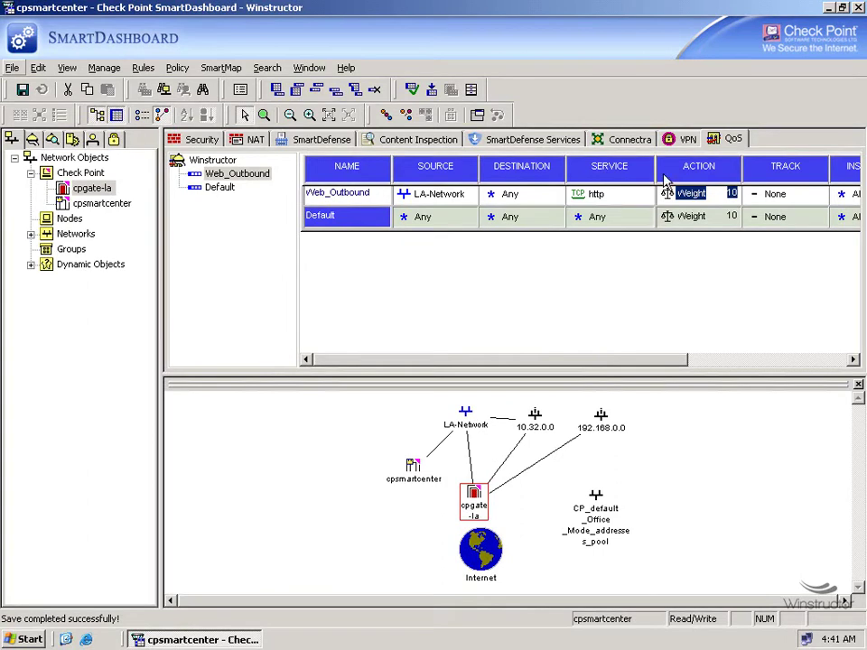
pyautogui.click(183, 72)
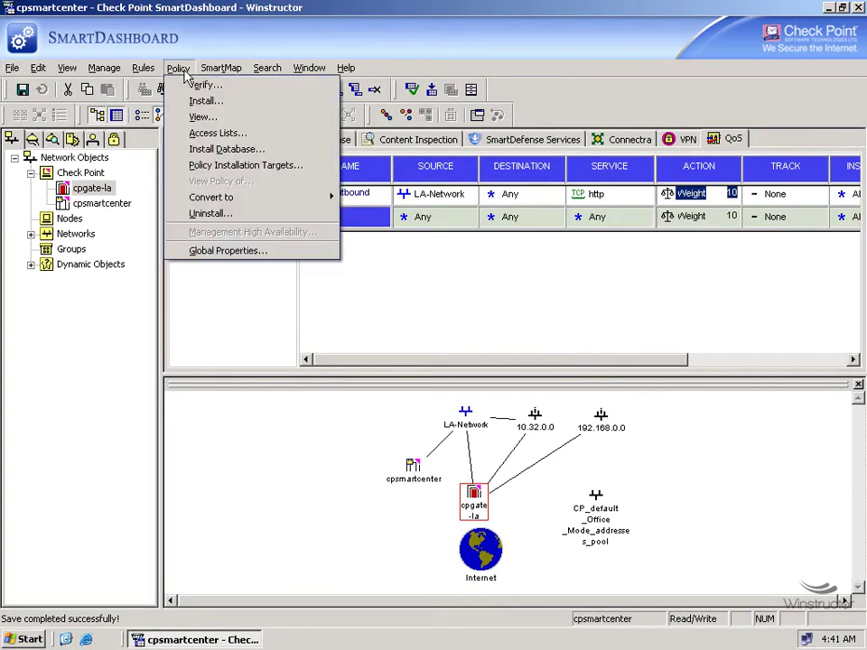
pyautogui.click(195, 251)
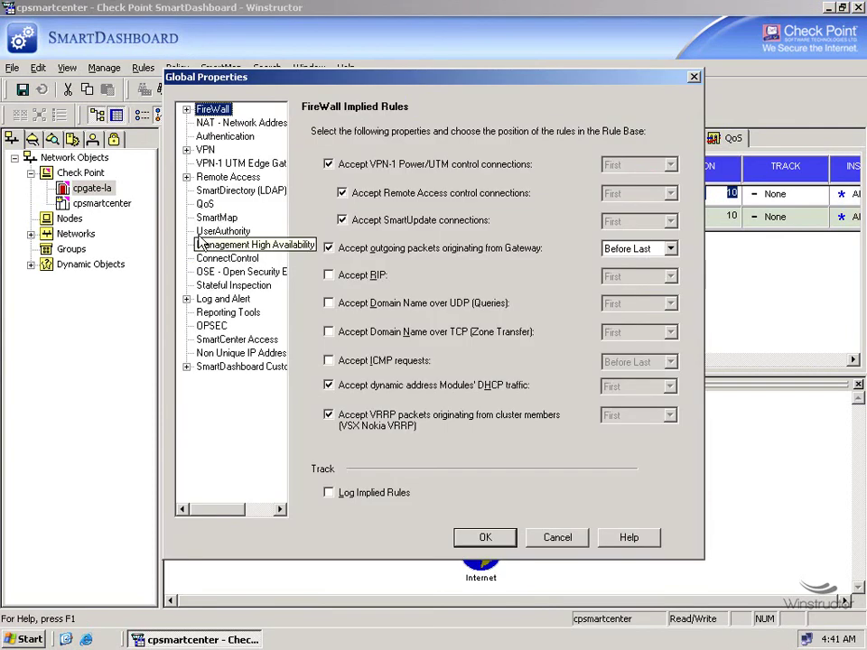
pyautogui.click(206, 204)
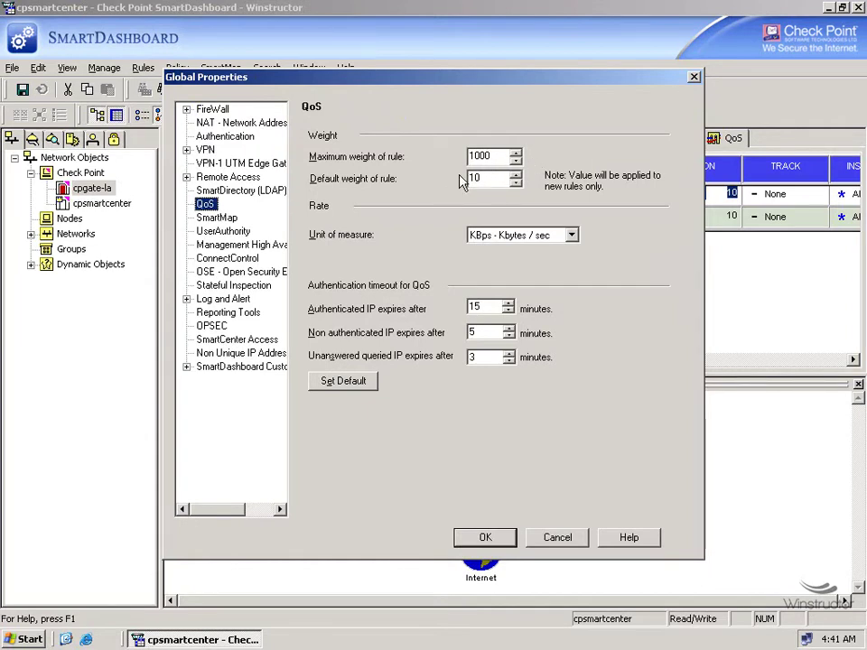
pyautogui.moveTo(489, 179); pyautogui.dragTo(469, 178)
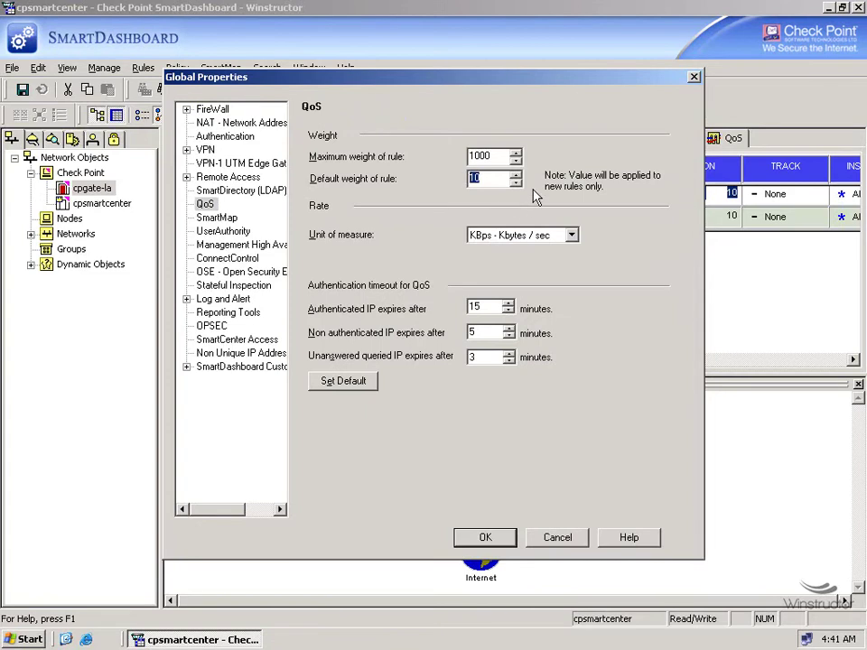
pyautogui.click(560, 538)
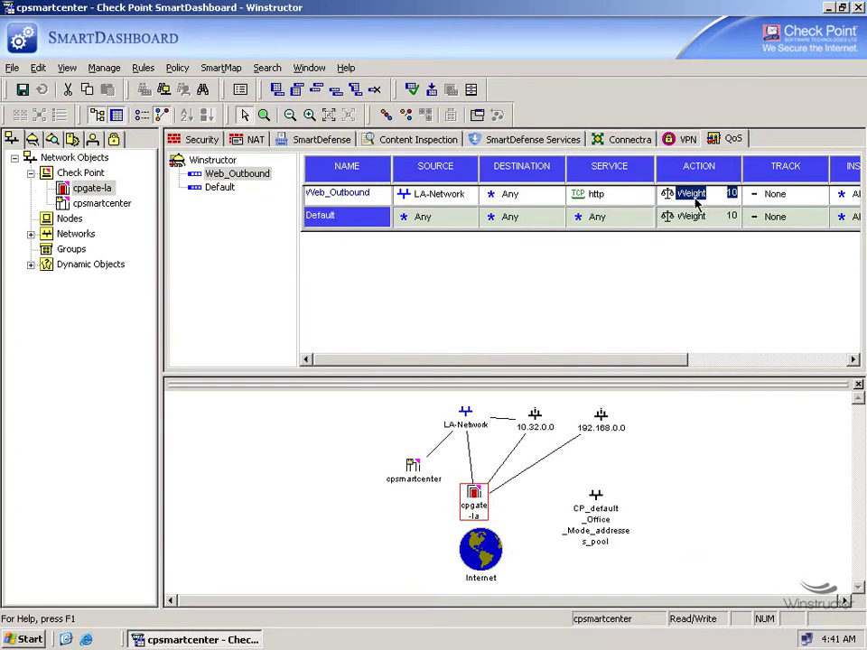
# Step: Open the action properties of the Web_Outbound rule and set the action type to Advanced
pyautogui.rightClick(698, 206)
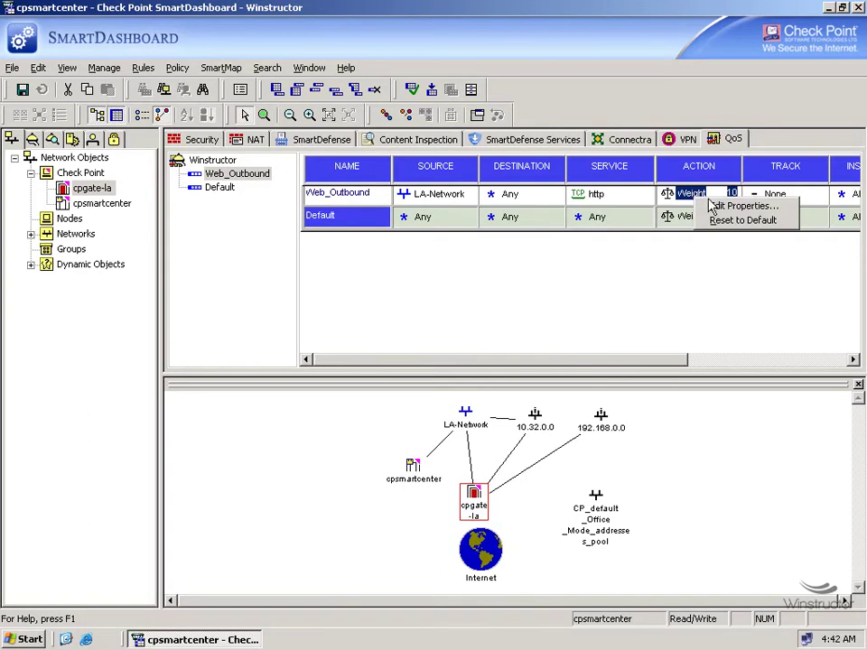
pyautogui.click(732, 207)
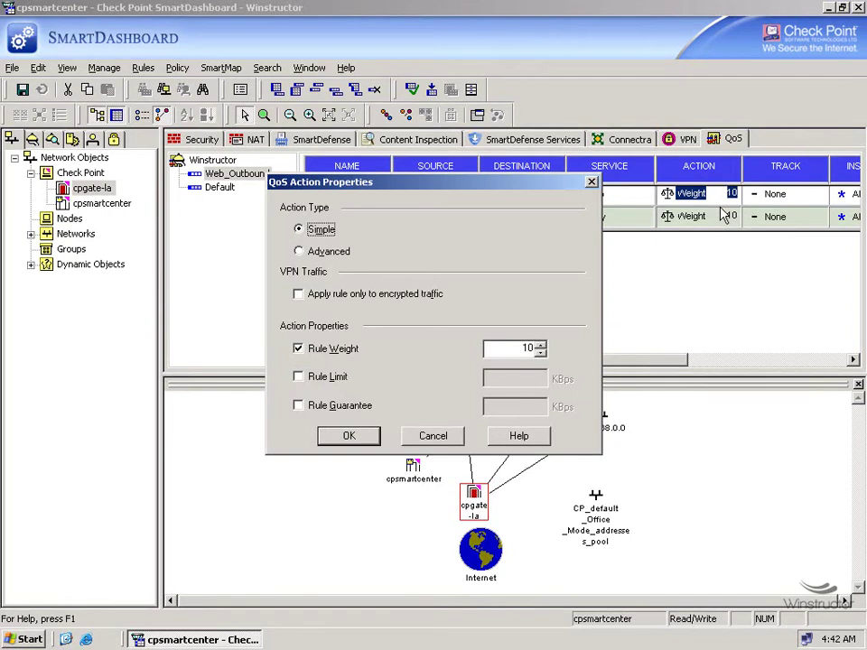
pyautogui.click(332, 253)
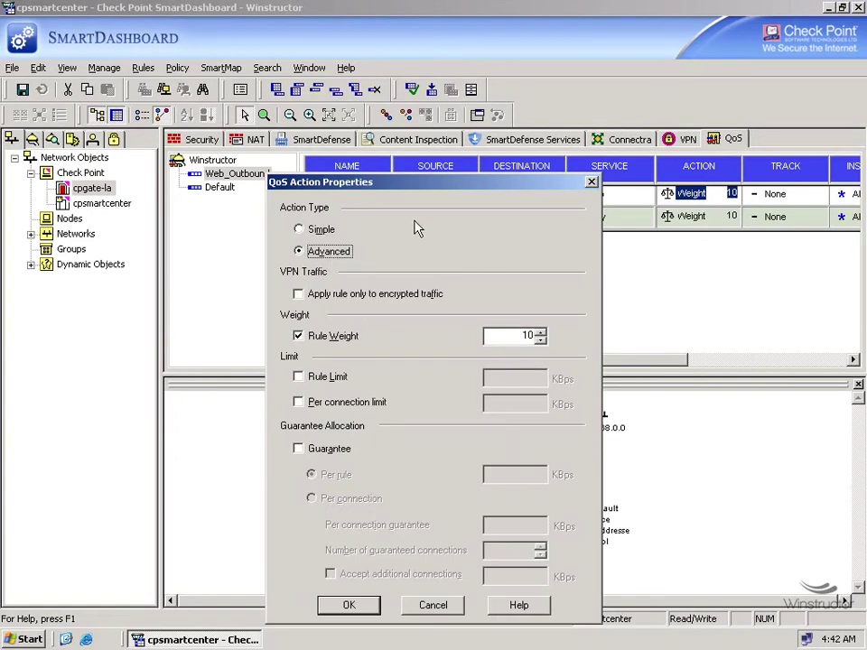
pyautogui.moveTo(433, 188); pyautogui.dragTo(434, 76)
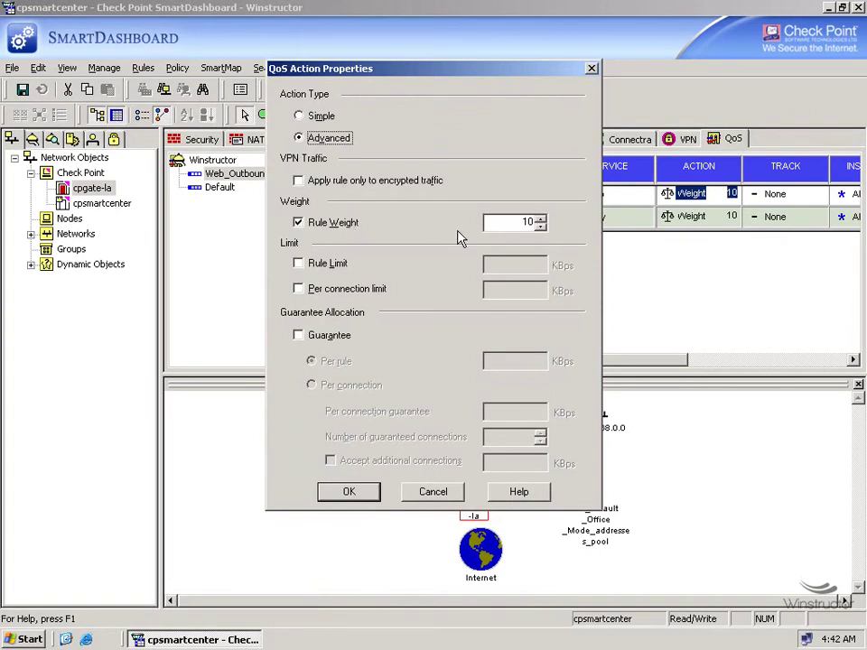
pyautogui.click(516, 228)
# Step: Open Notepad beside the action properties and list http, ftp and telnet on separate lines, each with a weight of 10
pyautogui.click(30, 639)
pyautogui.click(58, 383)
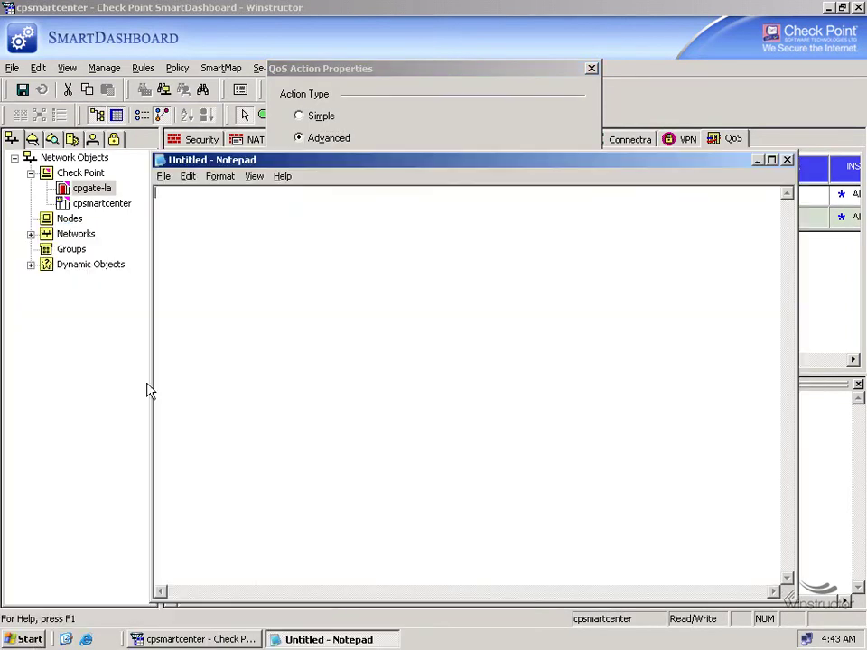
pyautogui.moveTo(326, 162); pyautogui.dragTo(719, 301)
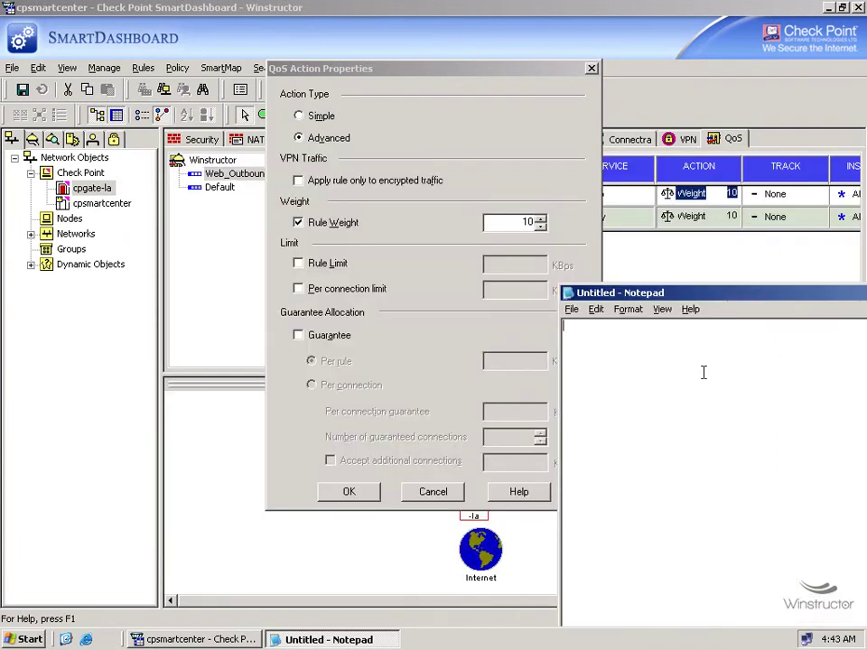
pyautogui.write('http')
pyautogui.press('Tab')
pyautogui.write('10')
pyautogui.press('BackSpace')
pyautogui.write('0')
pyautogui.press('Return')
pyautogui.write('ftp')
pyautogui.press('Tab')
pyautogui.write('10')
pyautogui.press('Return')
pyautogui.write('telnet')
pyautogui.press('Tab')
pyautogui.write('10')
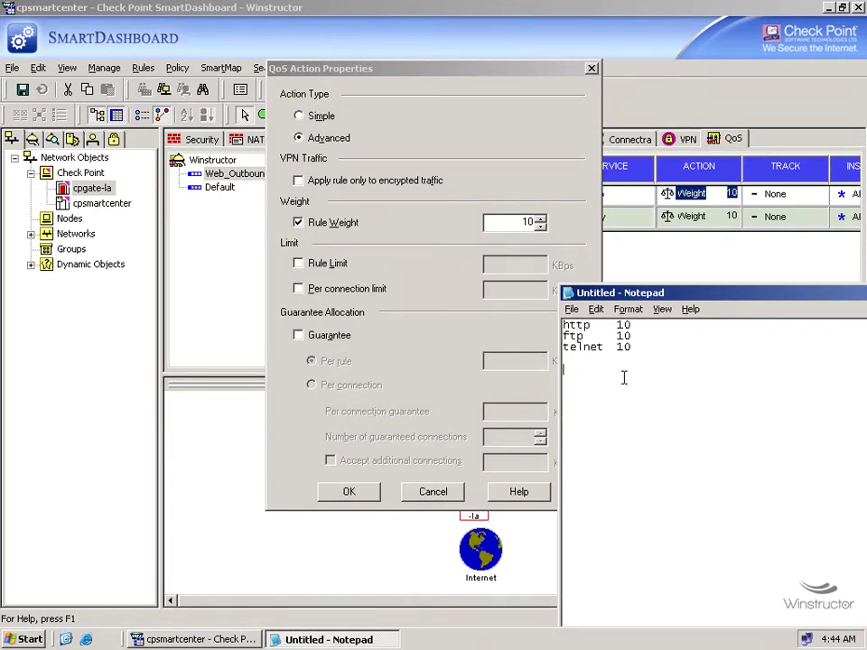
# Step: Note the total weight of 30 below the list of services, separated by a blank line
pyautogui.moveTo(641, 347); pyautogui.dragTo(563, 323)
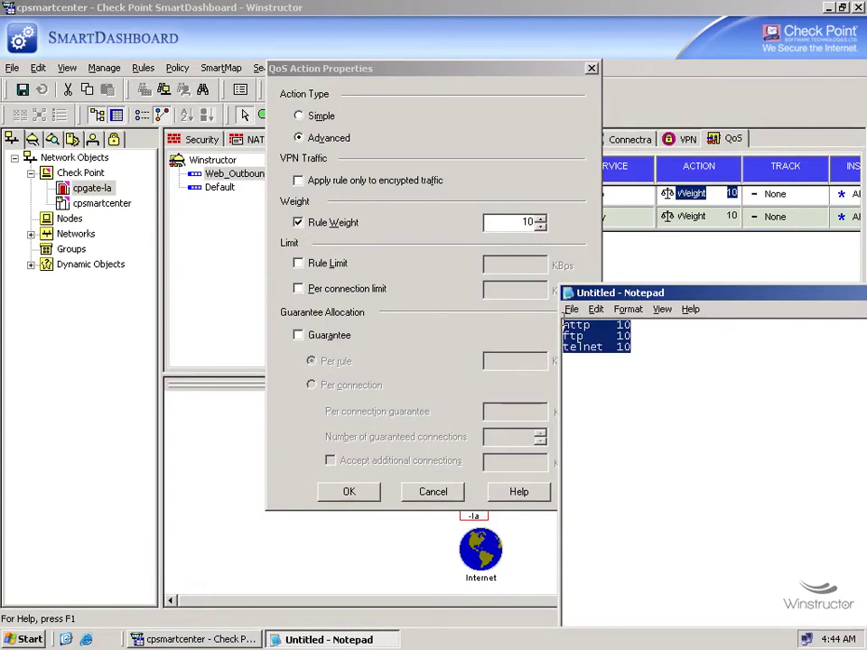
pyautogui.click(633, 385)
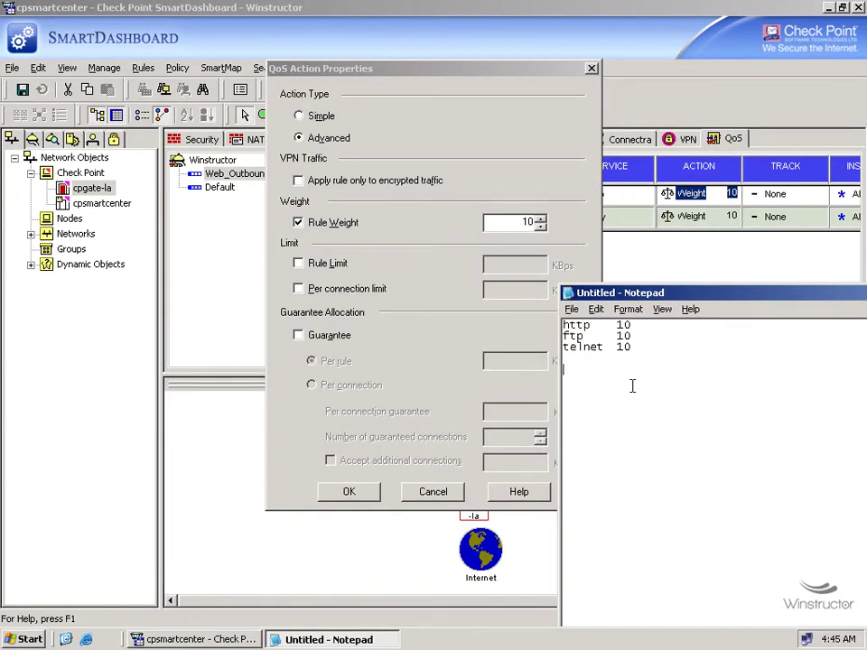
pyautogui.press('Return')
pyautogui.press('Return')
pyautogui.write('30')
# Step: Open Calculator next to the notes and compute the http share as a percentage, 10/30 times 100
pyautogui.click(25, 639)
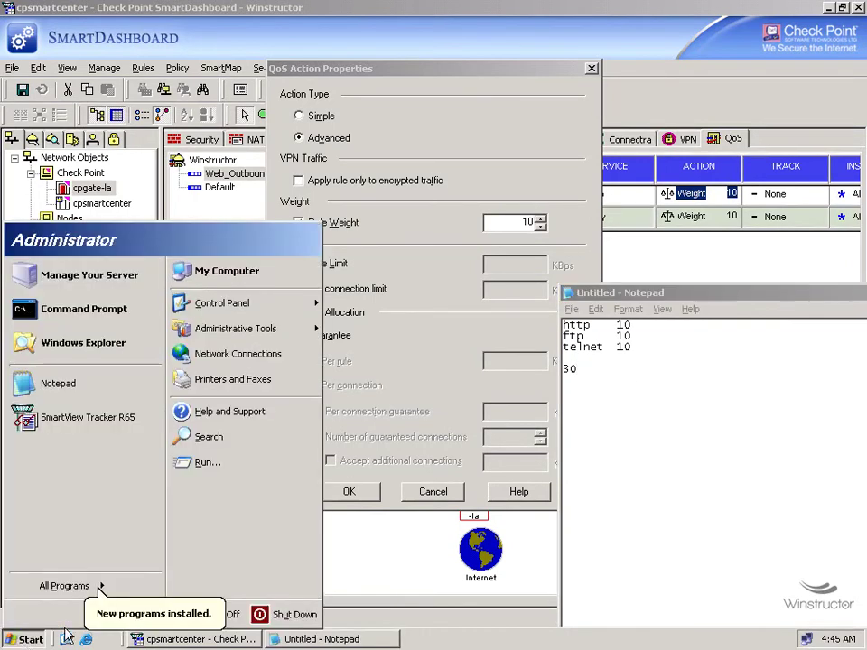
pyautogui.click(207, 464)
pyautogui.write('calc')
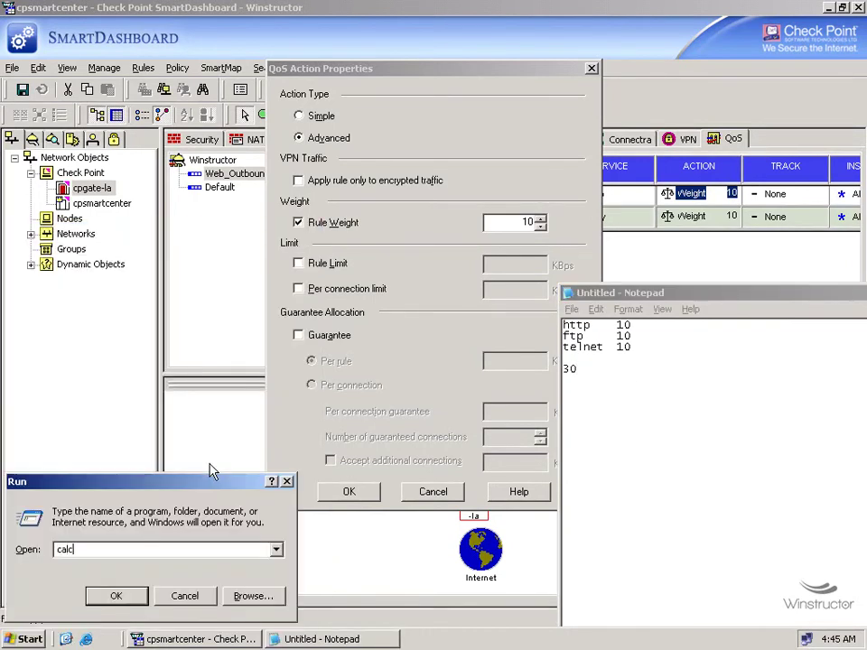
pyautogui.press('Return')
pyautogui.moveTo(181, 50); pyautogui.dragTo(452, 370)
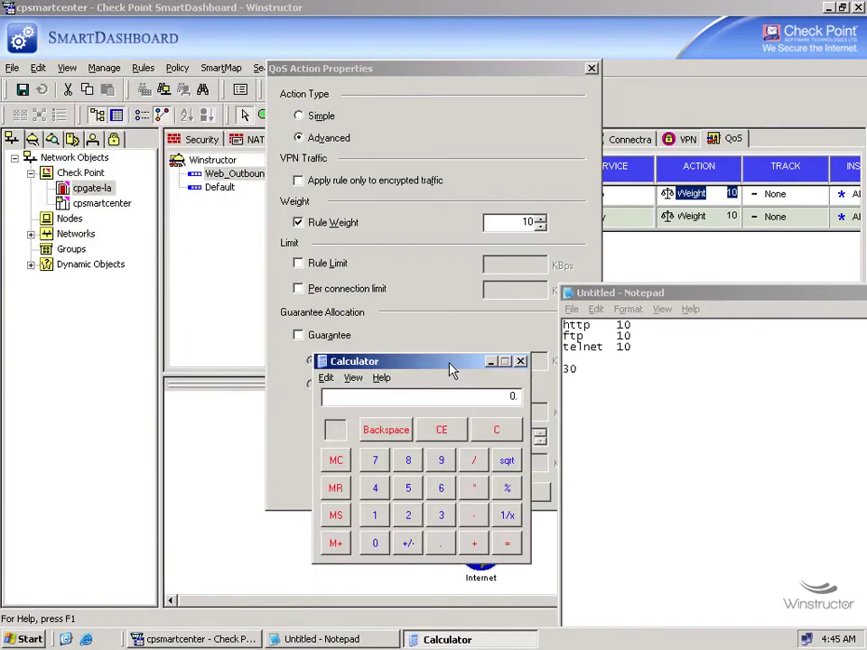
pyautogui.write('10/30')
pyautogui.press('Return')
pyautogui.write('100')
pyautogui.press('Return')
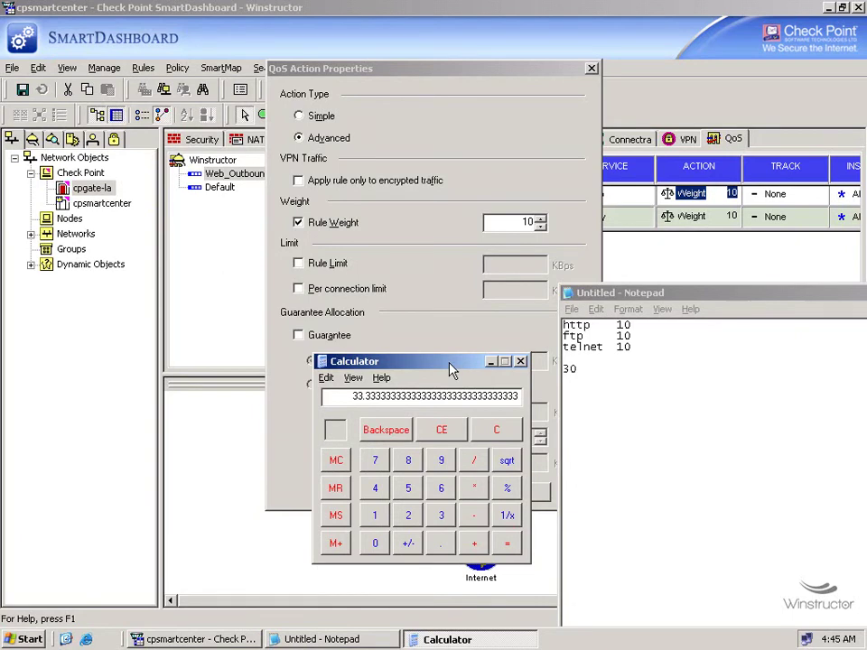
# Step: Change the ftp weight to 25 and the total weight to 45 in the Notepad notes
pyautogui.doubleClick(623, 325)
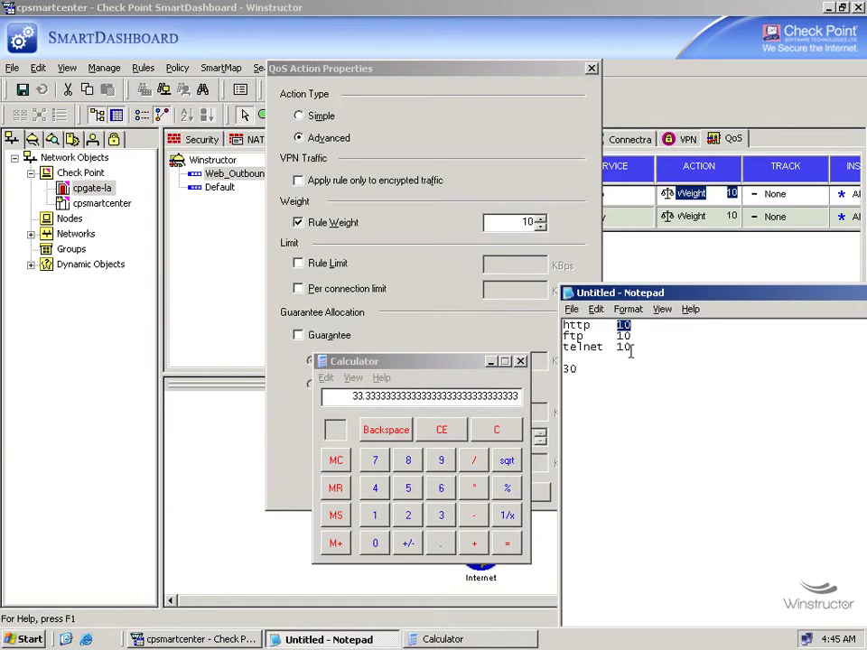
pyautogui.moveTo(631, 336); pyautogui.dragTo(617, 336)
pyautogui.write('25')
pyautogui.doubleClick(569, 369)
pyautogui.write('45')
# Step: Clear Calculator and compute the ftp share as a percentage, 25/45 times 100
pyautogui.click(420, 374)
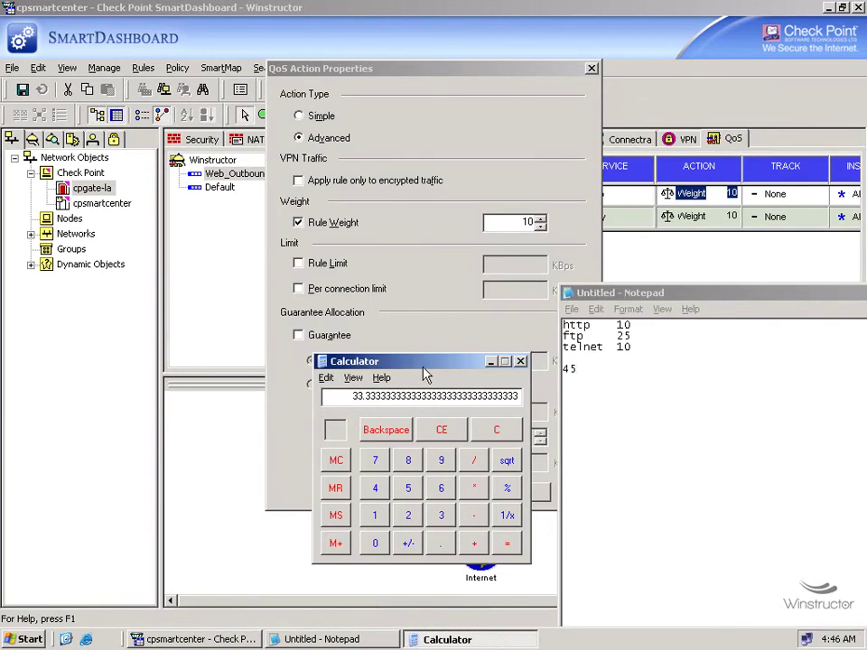
pyautogui.press('Escape')
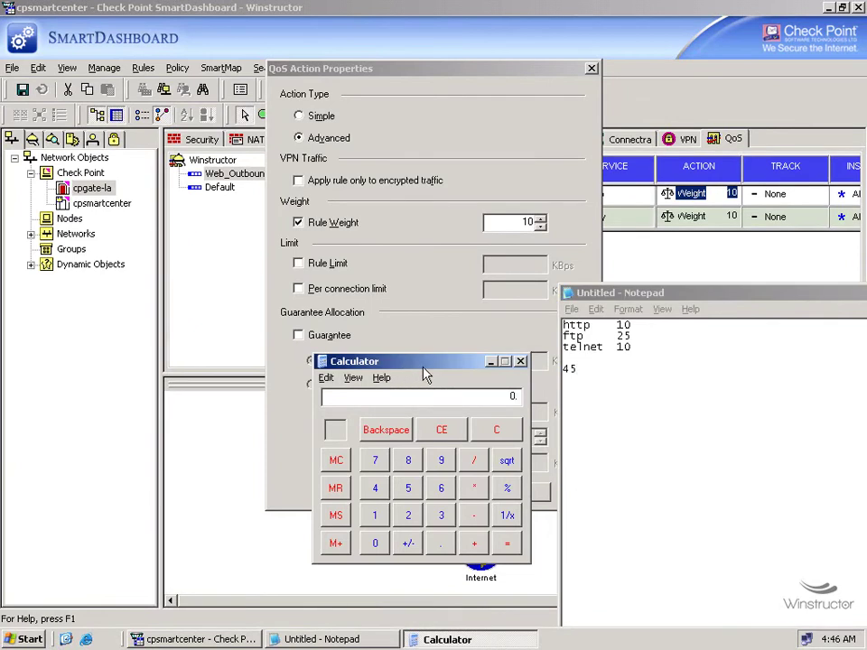
pyautogui.press('2')
pyautogui.press('5')
pyautogui.write('/45')
pyautogui.press('Return')
pyautogui.write('*100')
pyautogui.press('Return')
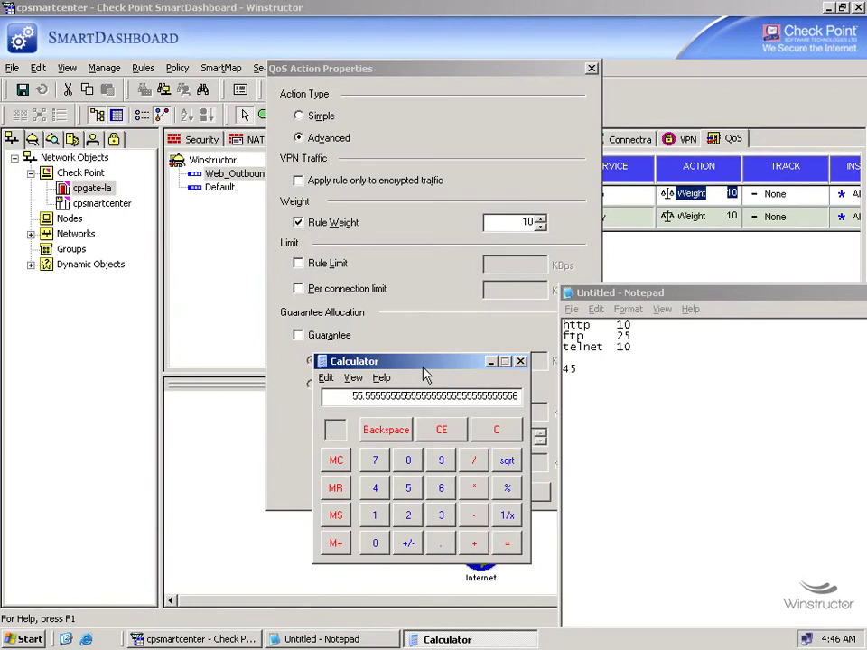
# Step: Add 80% and 100% below the total of 45 in the Notepad notes, separated by blank lines
pyautogui.click(679, 339)
pyautogui.doubleClick(679, 339)
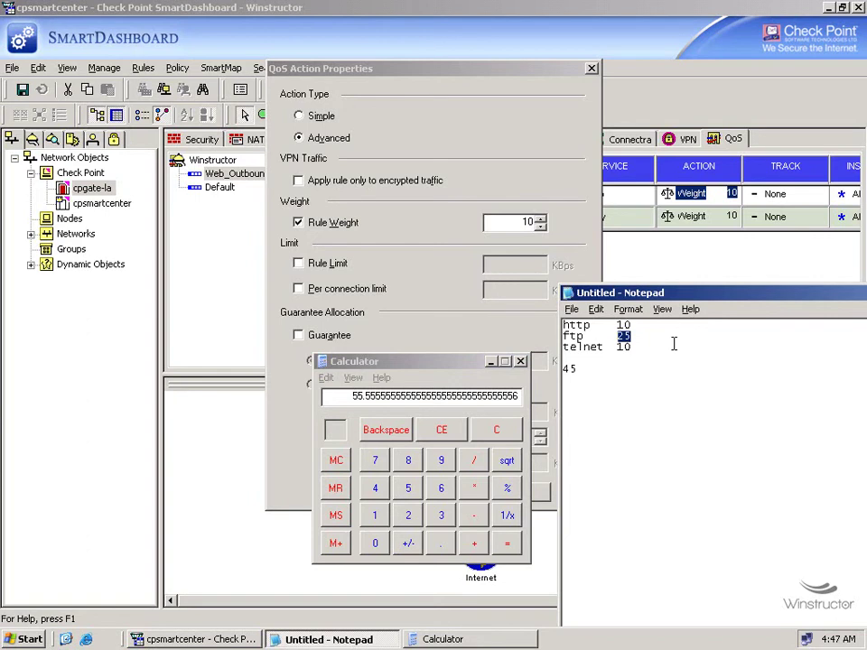
pyautogui.moveTo(563, 324); pyautogui.dragTo(652, 353)
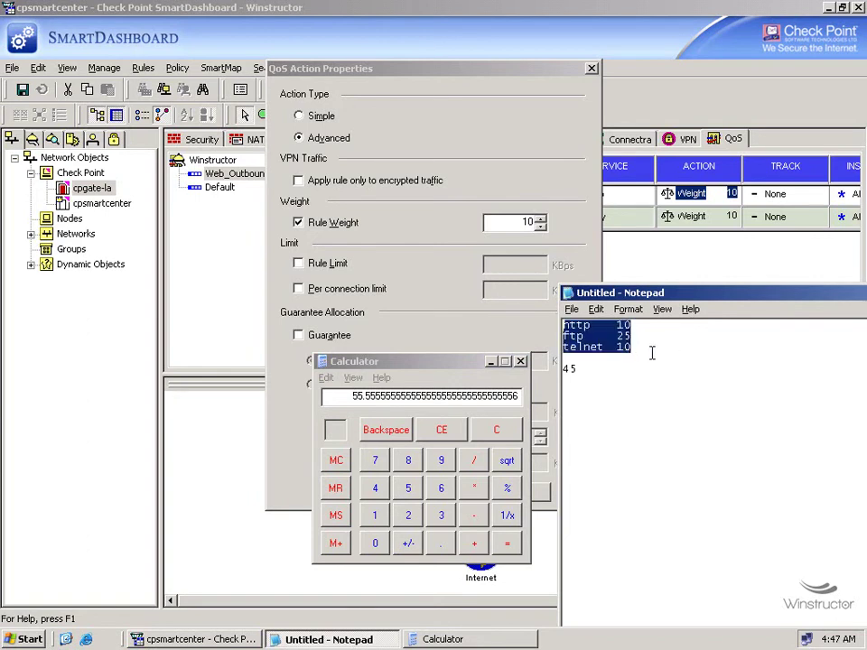
pyautogui.hotkey('ctrl', 'End')
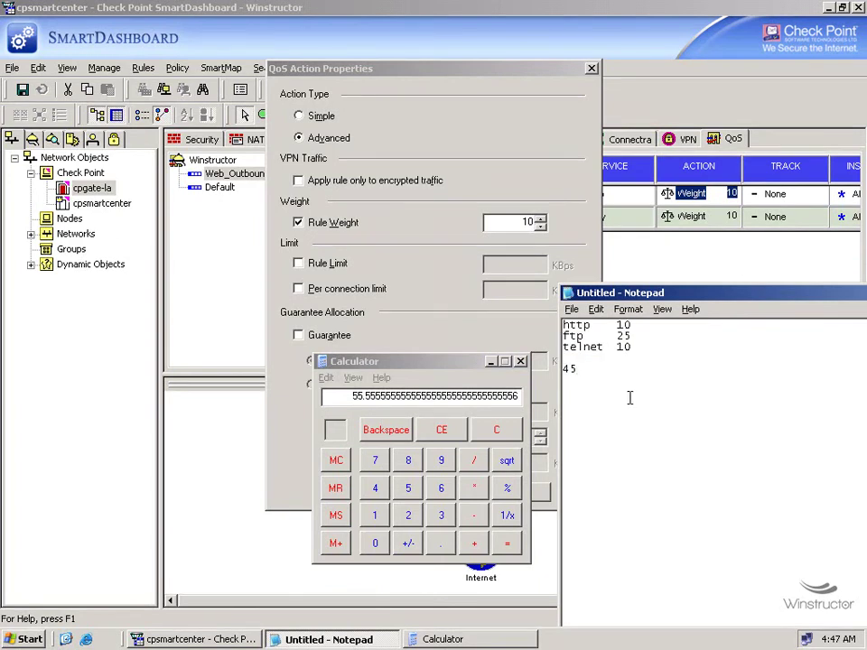
pyautogui.press('Return')
pyautogui.press('Return')
pyautogui.write('80%')
pyautogui.press('Return')
pyautogui.press('Return')
pyautogui.write('100%')
# Step: Insert a subtotal of 35 between the ftp and telnet lines of the notes, set apart by blank lines
pyautogui.doubleClick(634, 326)
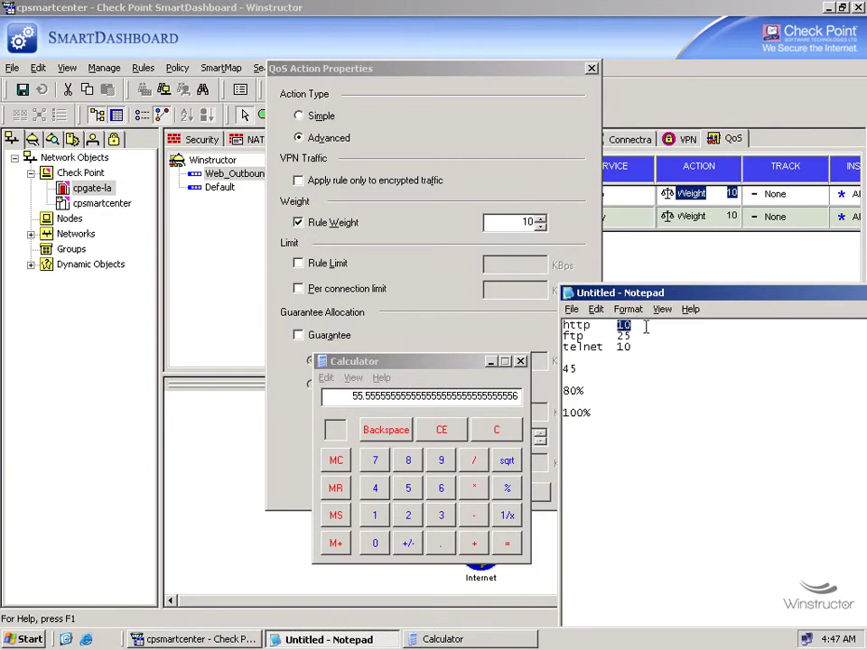
pyautogui.doubleClick(642, 336)
pyautogui.doubleClick(647, 349)
pyautogui.moveTo(637, 349); pyautogui.dragTo(559, 349)
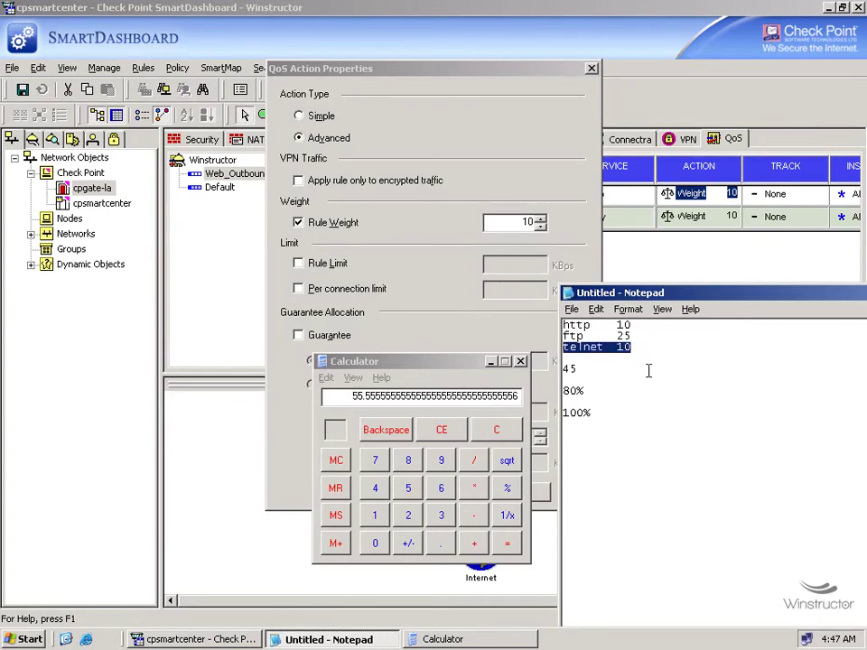
pyautogui.doubleClick(583, 415)
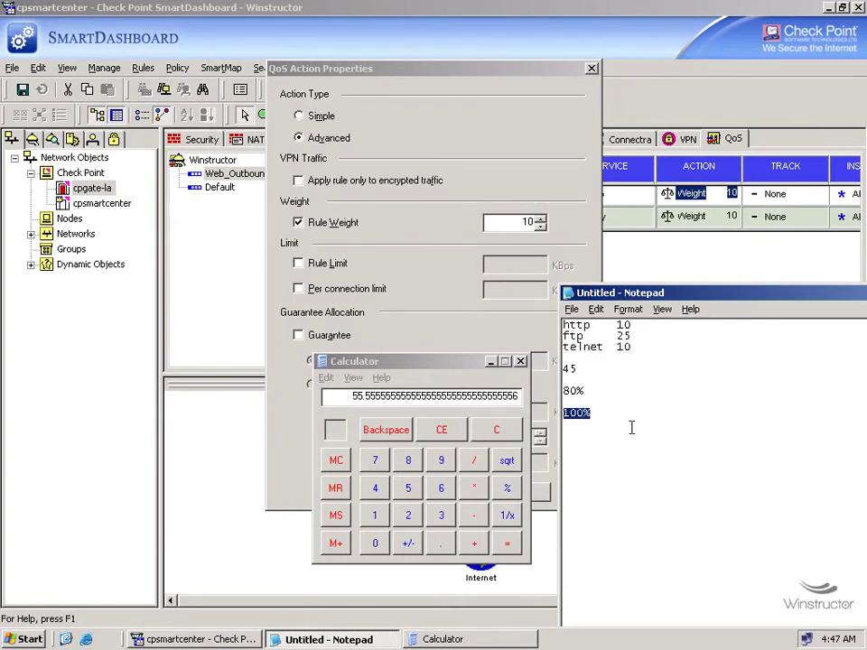
pyautogui.click(643, 339)
pyautogui.press('Return')
pyautogui.press('Return')
pyautogui.press('Return')
pyautogui.press('Up')
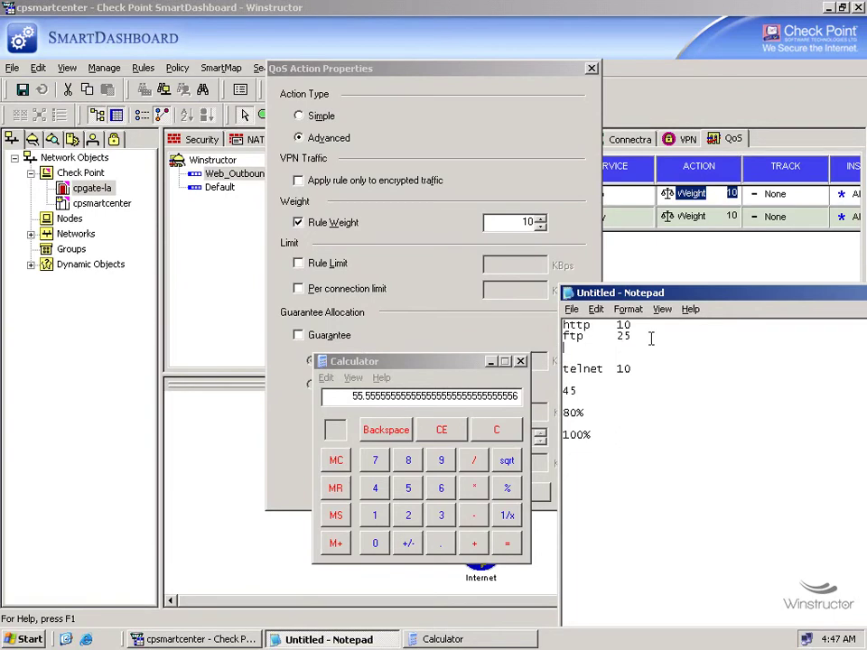
pyautogui.write('35')
# Step: Switch to Calculator and compute the http share of the subtotal as a percentage, 10/35 times 100
pyautogui.moveTo(624, 325); pyautogui.dragTo(637, 329)
pyautogui.doubleClick(567, 359)
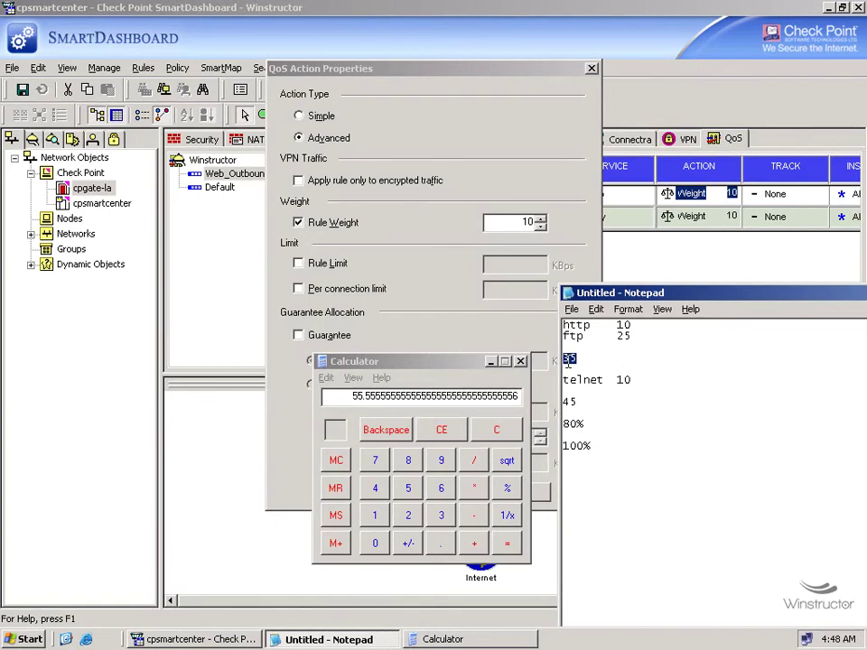
pyautogui.click(440, 369)
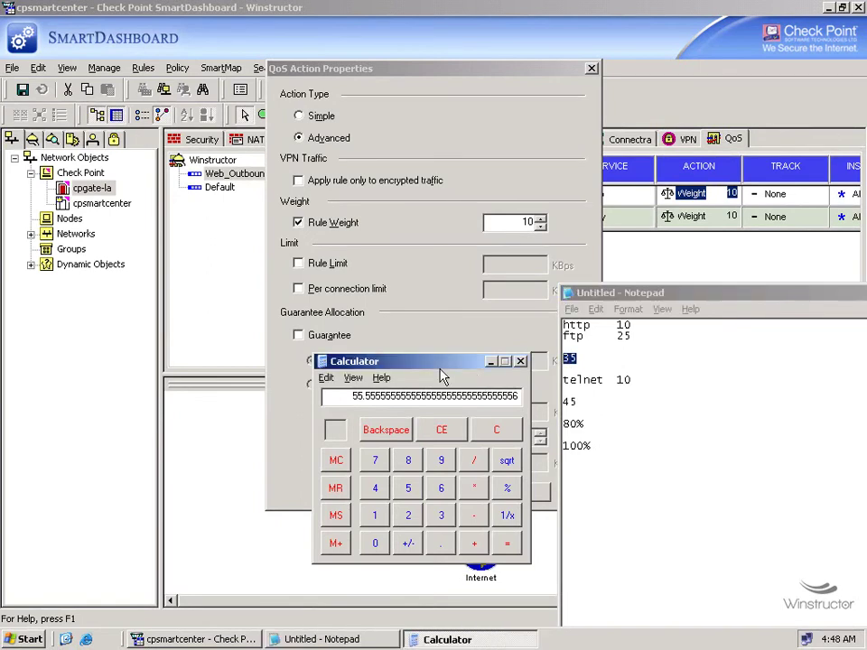
pyautogui.write('10')
pyautogui.write('35.')
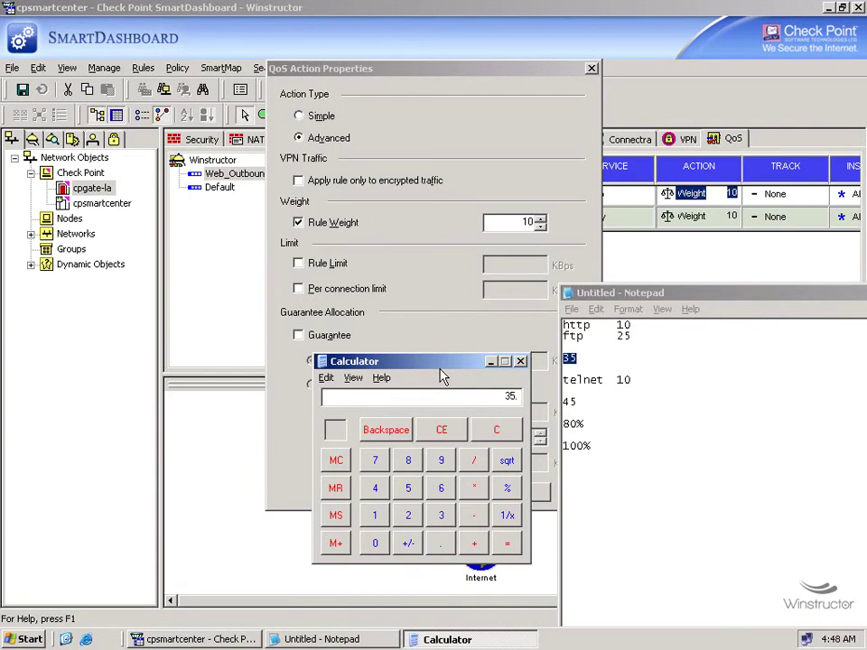
pyautogui.press('Return')
pyautogui.write('*100')
pyautogui.press('Return')
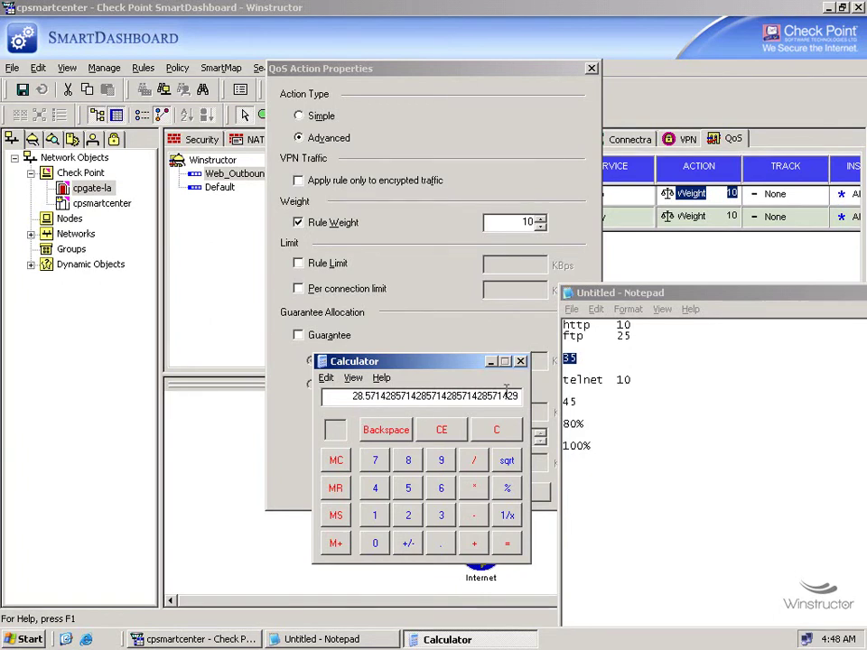
# Step: Review the Notepad notes, comparing the http, ftp and telnet weights with the 100% bandwidth figure
pyautogui.doubleClick(623, 336)
pyautogui.press('Down')
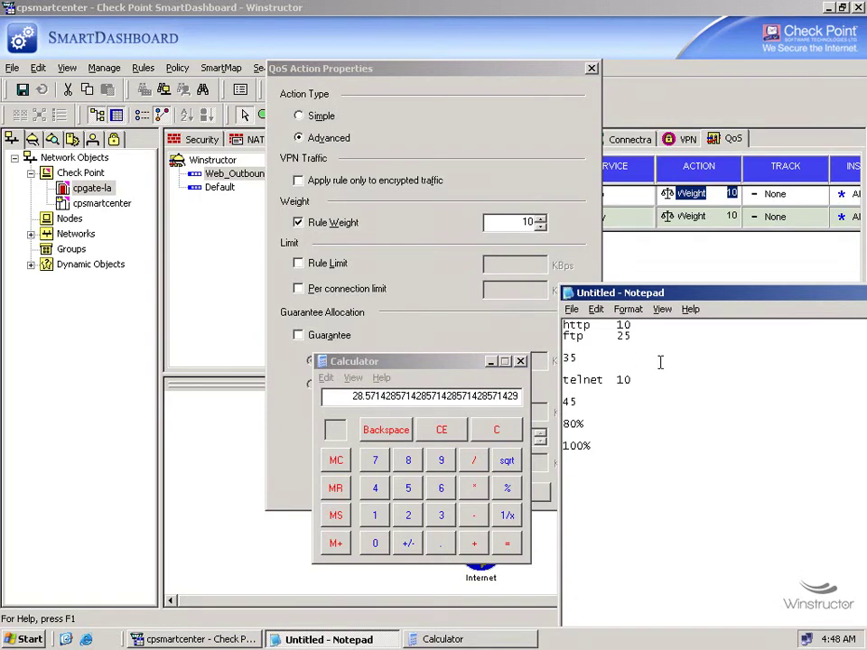
pyautogui.doubleClick(603, 442)
pyautogui.moveTo(563, 323); pyautogui.dragTo(680, 341)
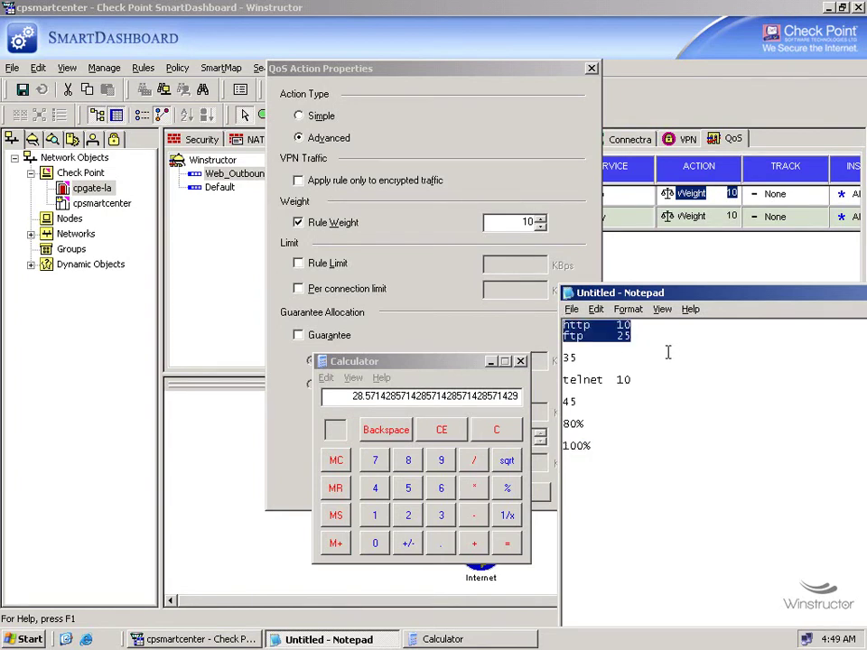
pyautogui.doubleClick(602, 446)
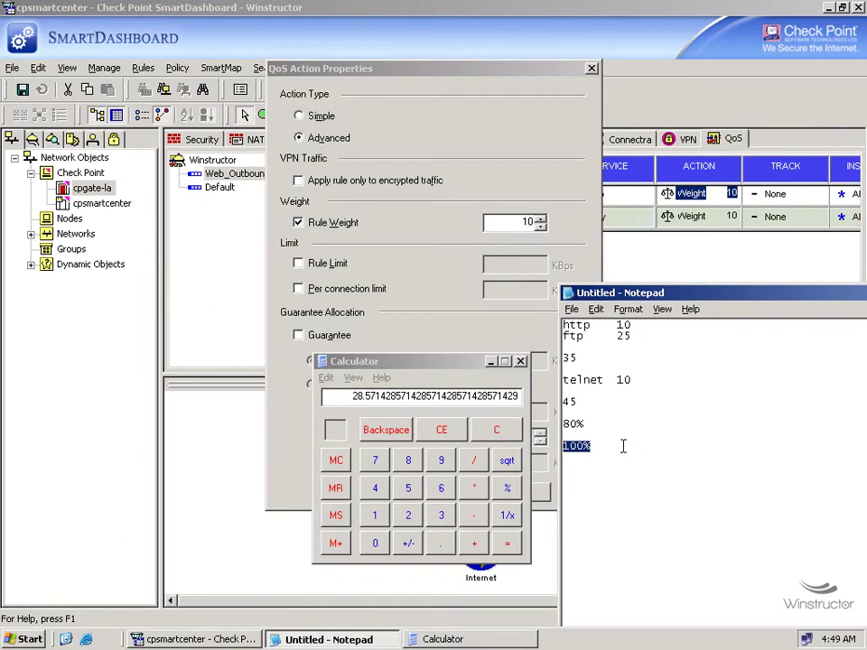
pyautogui.moveTo(562, 336); pyautogui.dragTo(640, 338)
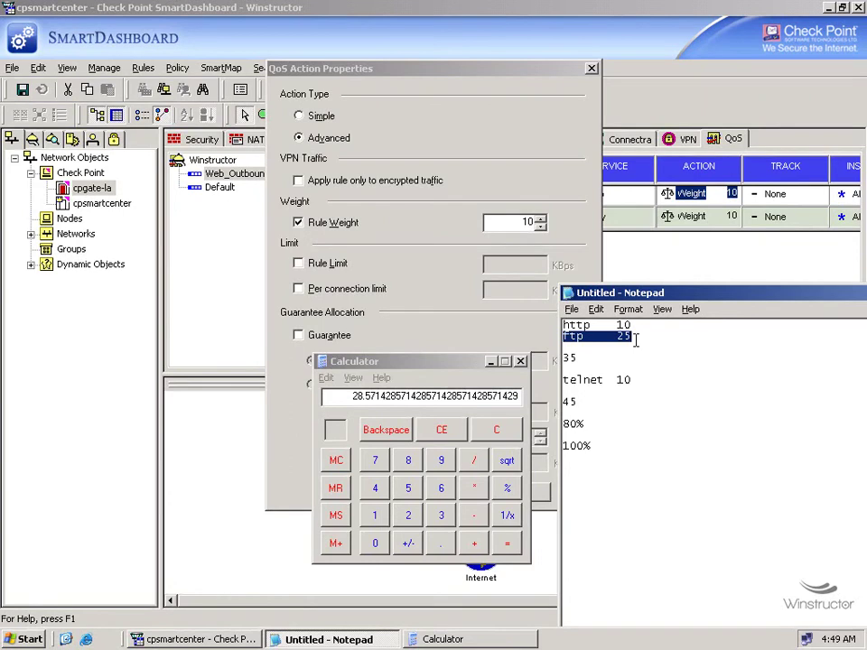
pyautogui.click(630, 380)
pyautogui.hotkey('shift', 'Left')
pyautogui.hotkey('shift', 'Left')
pyautogui.hotkey('shift', 'Left')
pyautogui.hotkey('shift', 'Left')
pyautogui.hotkey('shift', 'Left')
pyautogui.hotkey('shift', 'Left')
pyautogui.hotkey('shift', 'Left')
pyautogui.hotkey('shift', 'Left')
pyautogui.hotkey('shift', 'Left')
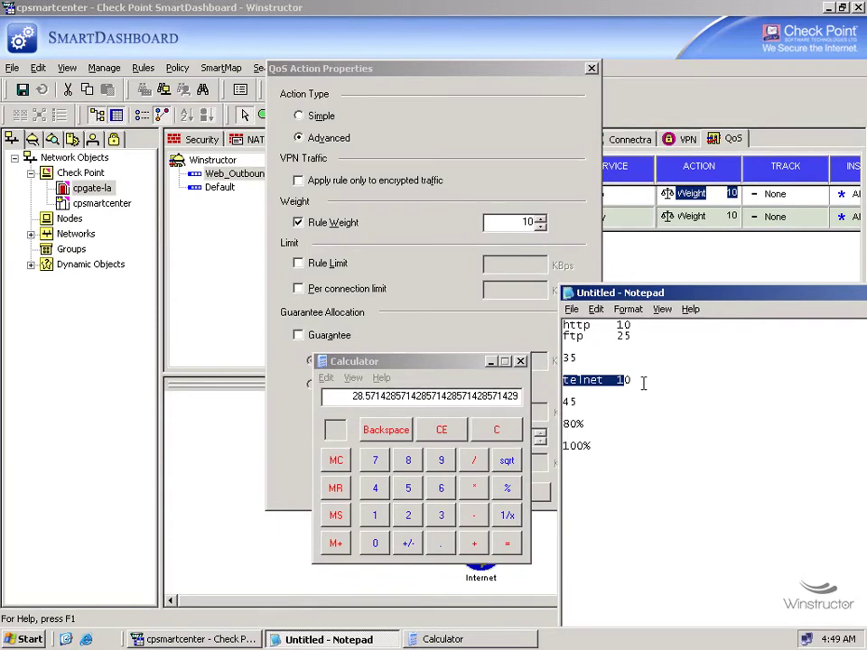
pyautogui.click(648, 337)
pyautogui.hotkey('shift', 'Home')
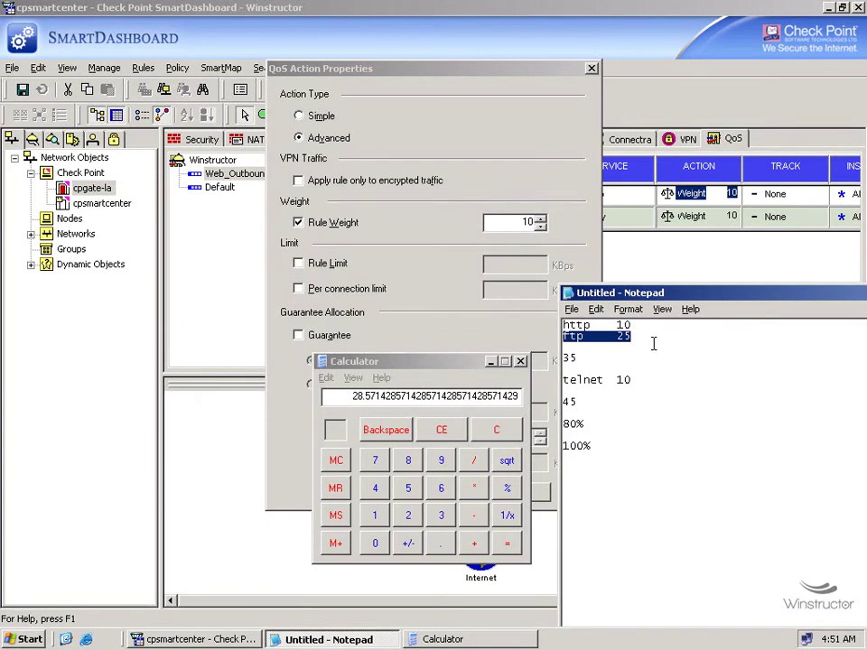
# Step: Return to SmartDashboard, dismiss the open QoS action properties, then reopen those of the Web_Outbound rule and choose the Advanced action type
pyautogui.click(475, 63)
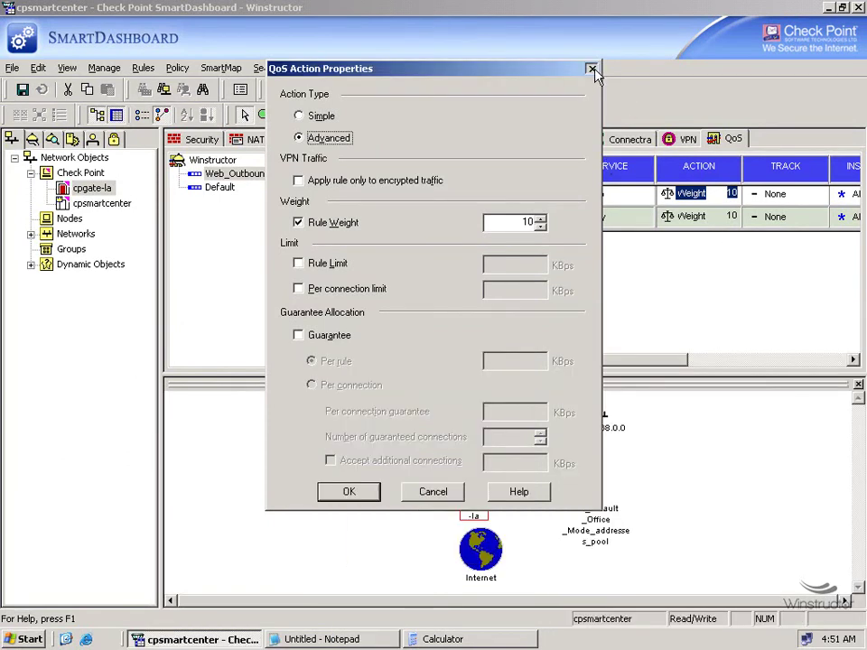
pyautogui.click(591, 69)
pyautogui.click(512, 195)
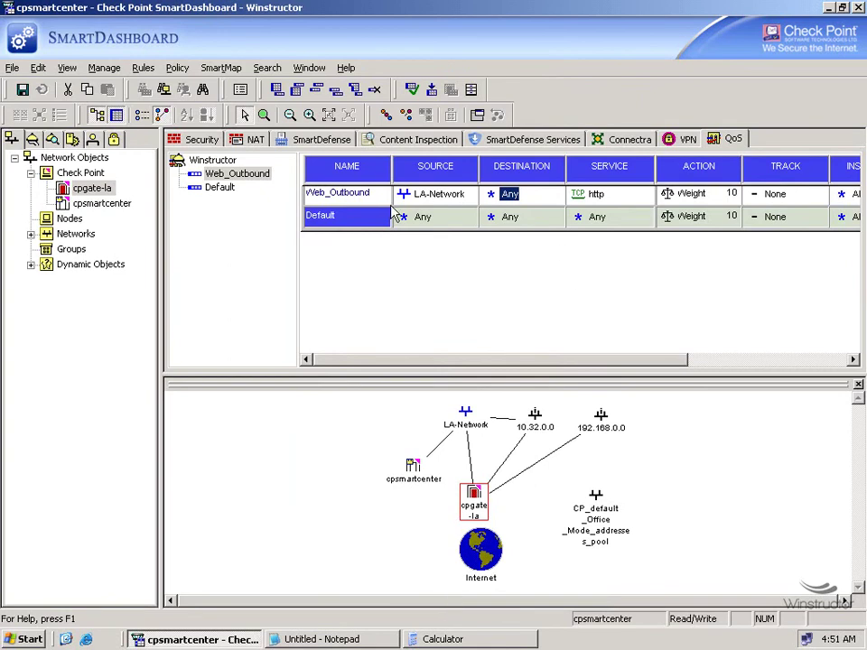
pyautogui.rightClick(709, 193)
pyautogui.click(731, 201)
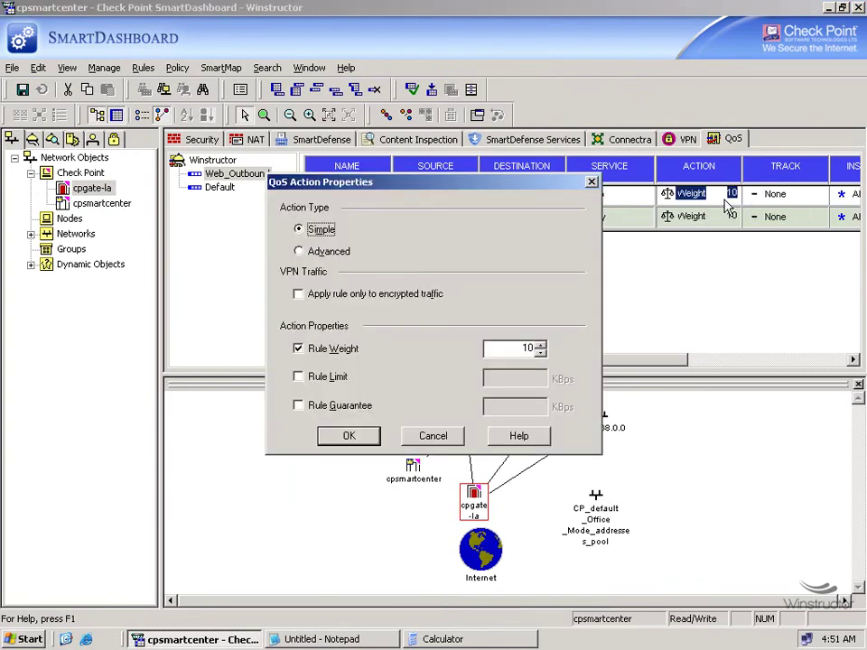
pyautogui.click(295, 252)
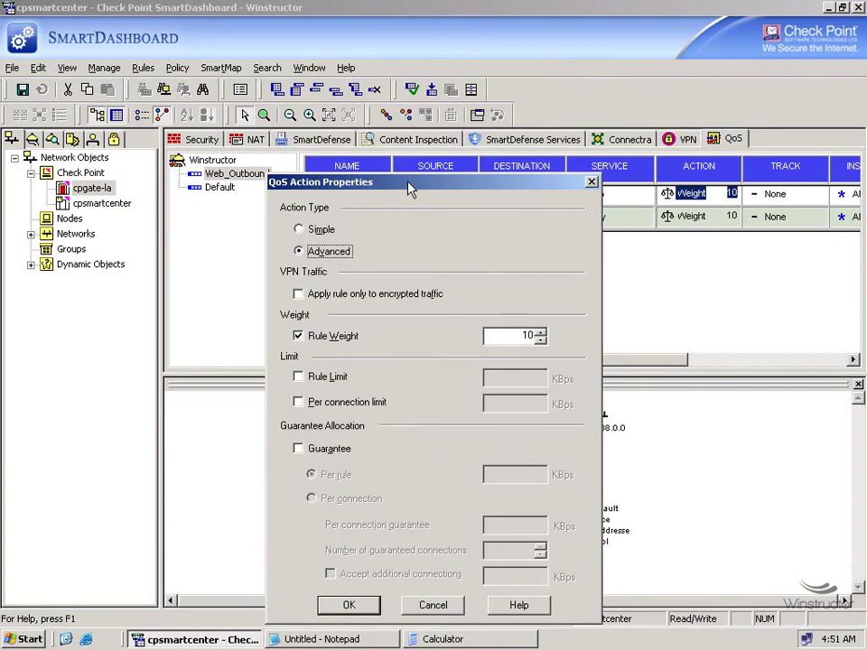
pyautogui.moveTo(452, 93); pyautogui.dragTo(452, 93)
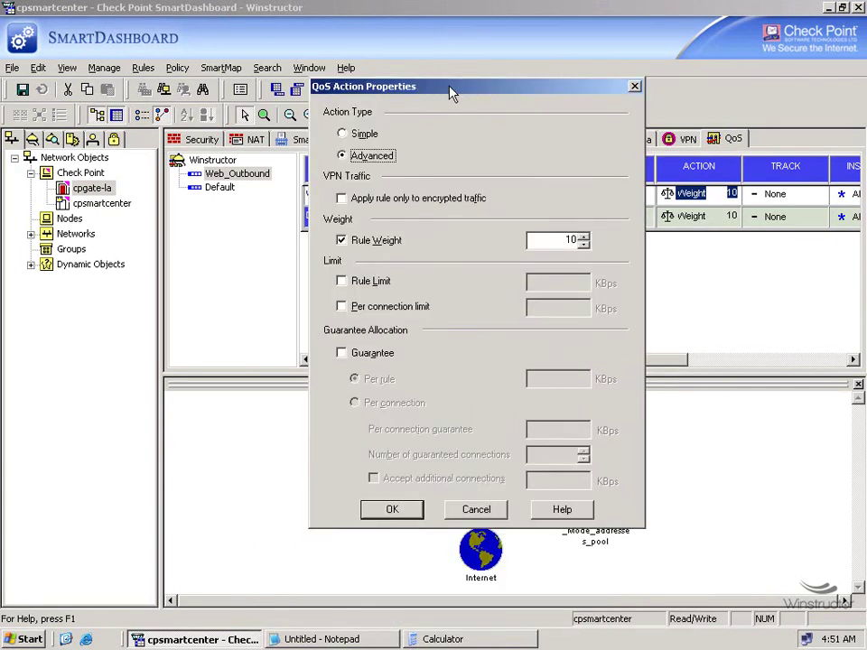
# Step: Try out the rule limit, per connection limit and per-connection guarantee options, and disable them again
pyautogui.click(378, 282)
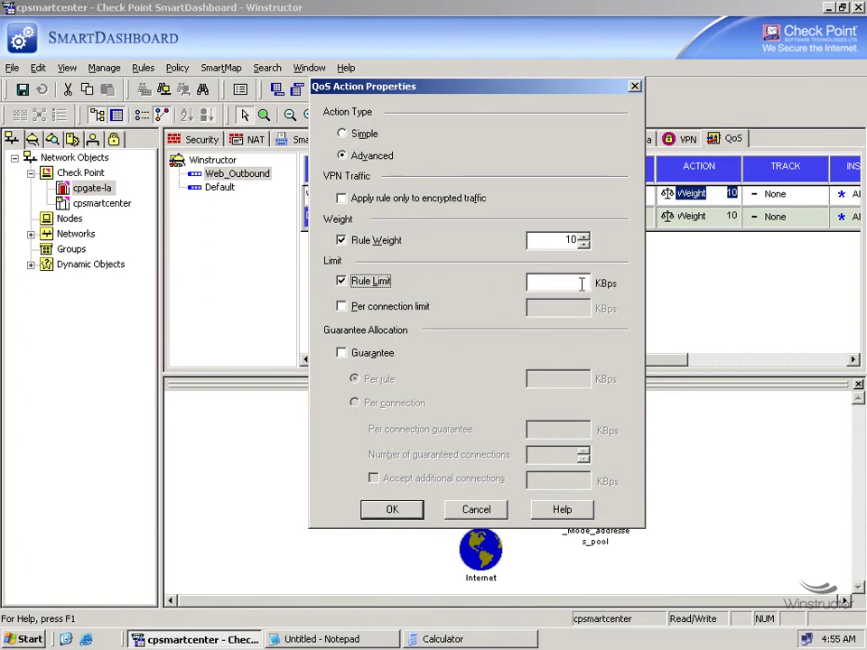
pyautogui.click(386, 308)
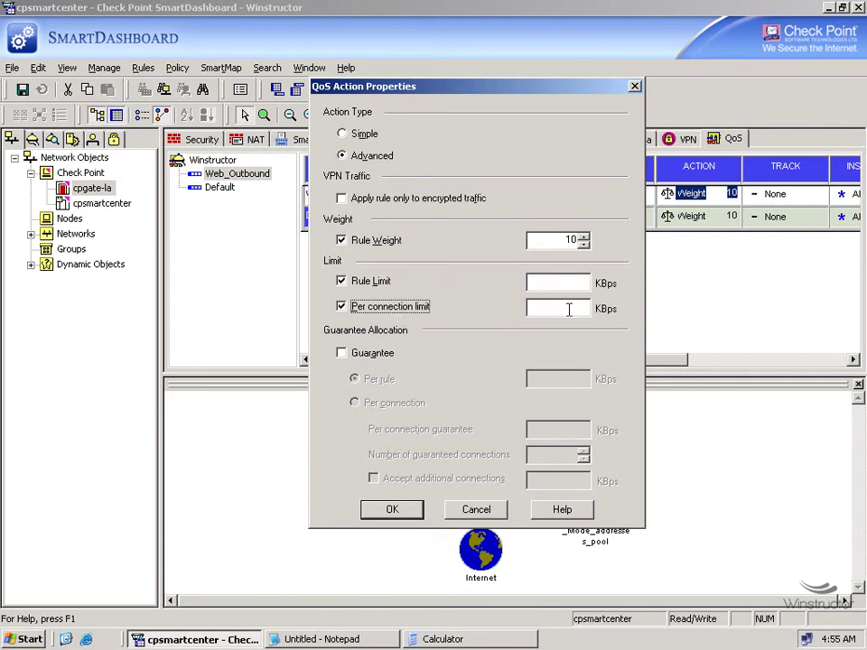
pyautogui.click(374, 359)
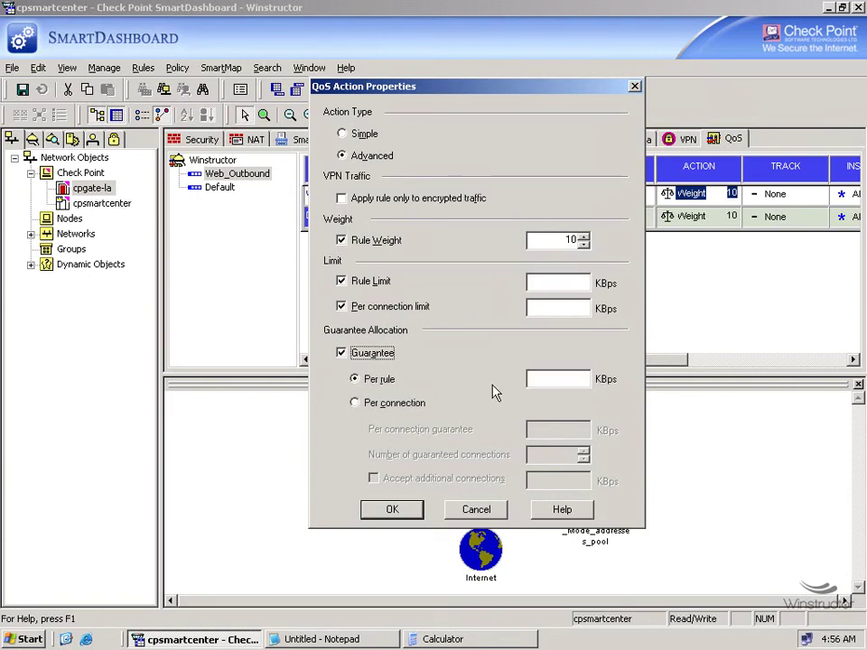
pyautogui.click(405, 408)
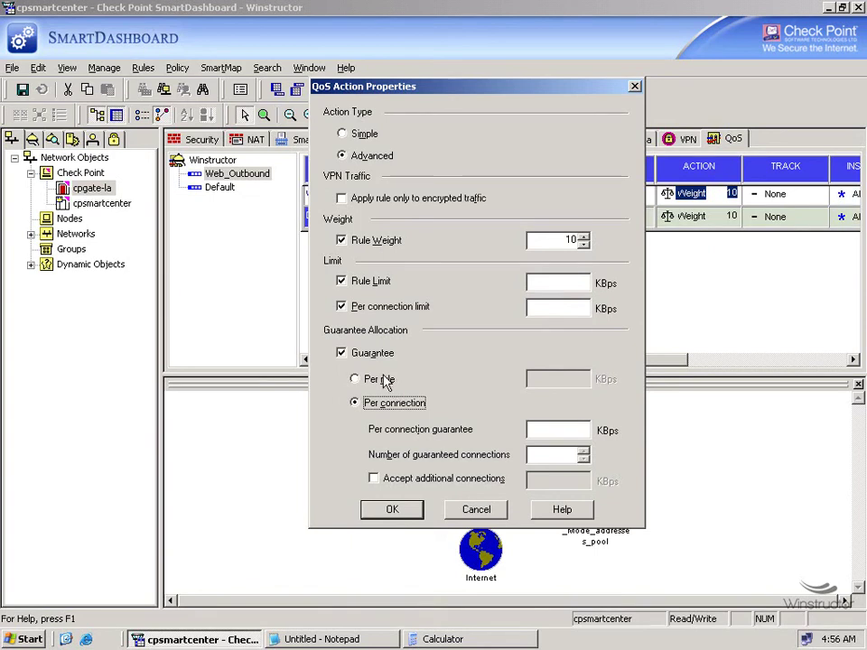
pyautogui.click(380, 357)
pyautogui.click(357, 307)
pyautogui.click(352, 285)
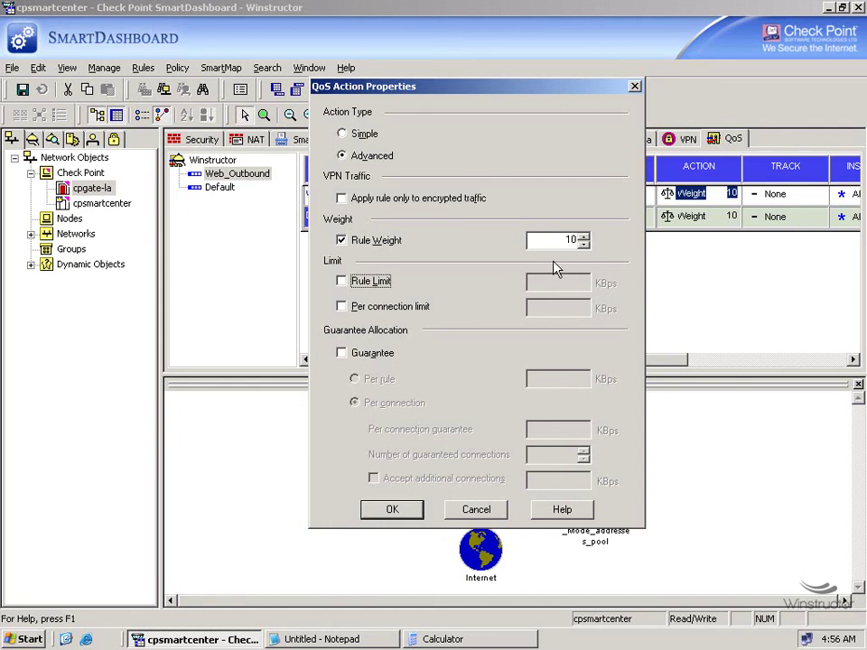
# Step: Set the rule weight of Web_Outbound to 30 and apply the action properties
pyautogui.hotkey('shift', 'Tab')
pyautogui.write('30')
pyautogui.click(390, 509)
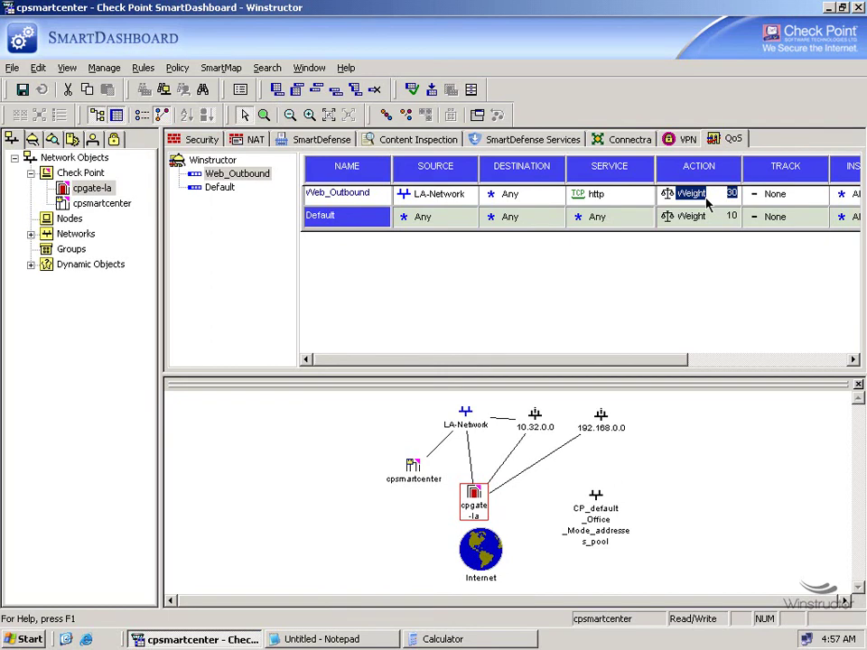
# Step: Add a sub-rule named LA under the Web_Outbound rule
pyautogui.rightClick(335, 197)
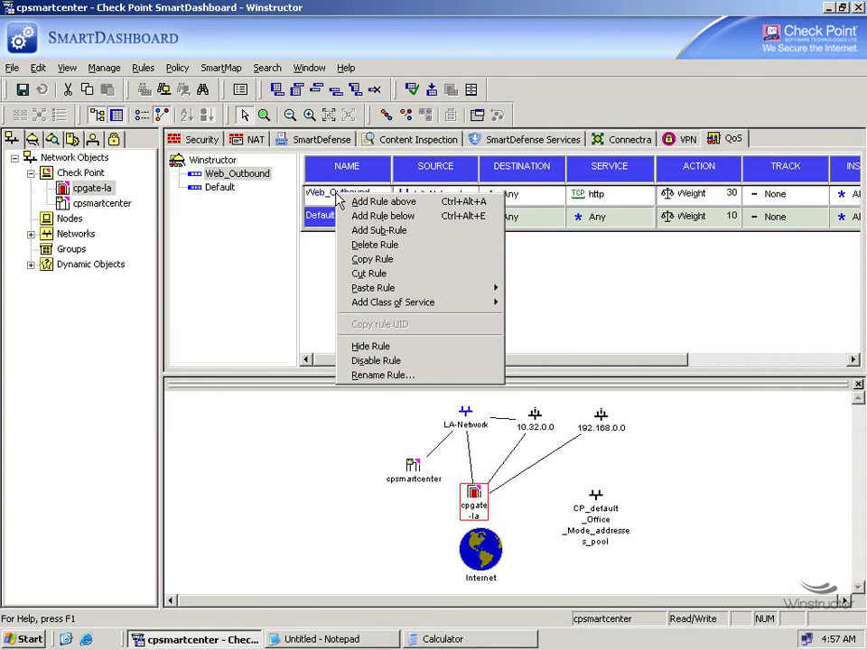
pyautogui.click(389, 235)
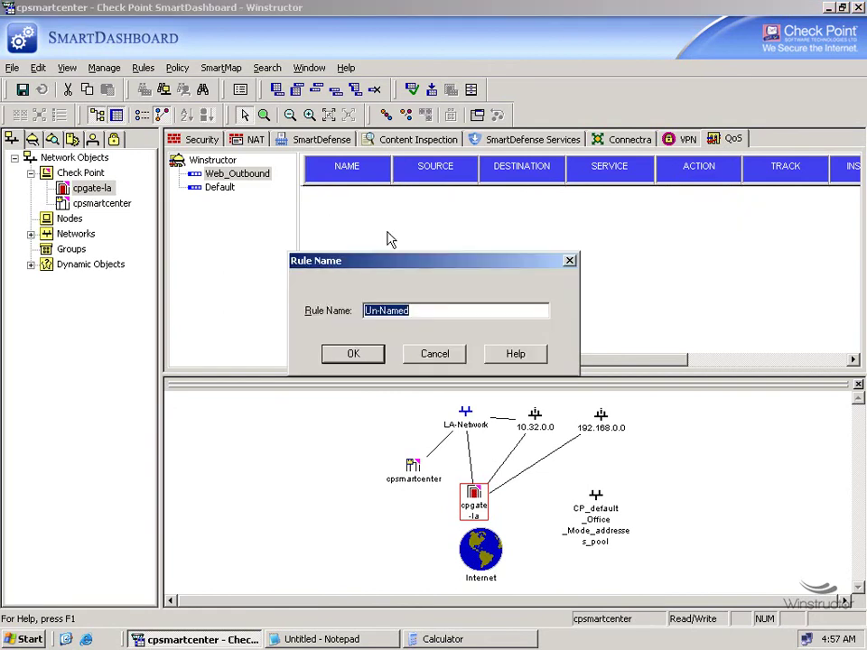
pyautogui.write('LA')
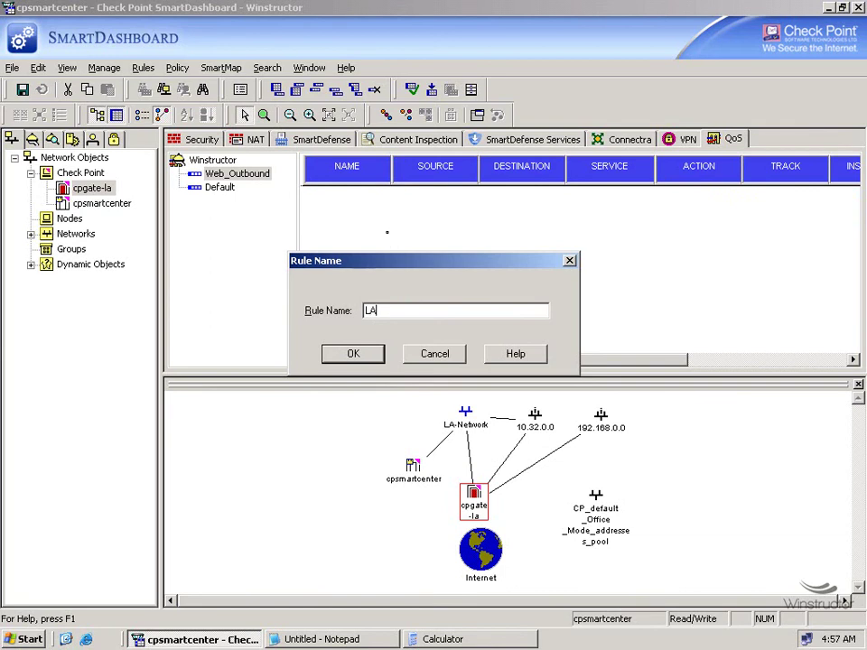
pyautogui.click(362, 360)
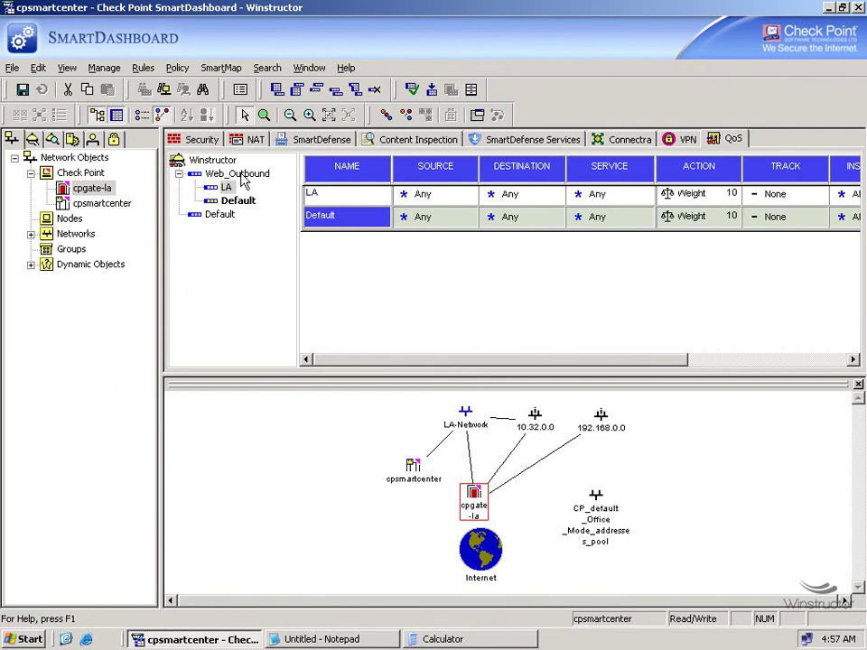
# Step: Remove LA-Network from the source of the parent Web_Outbound rule and check its service and weight
pyautogui.click(240, 176)
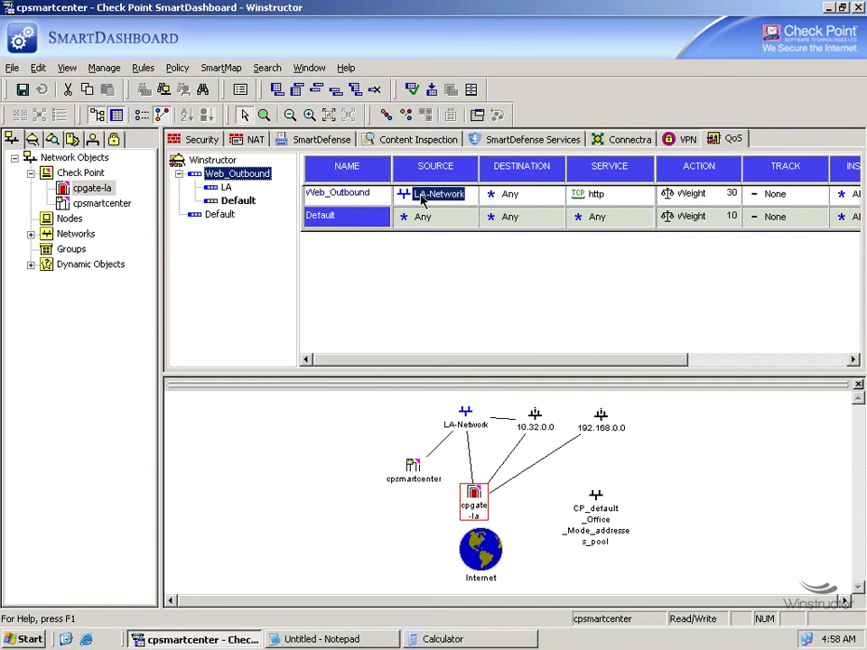
pyautogui.press('Delete')
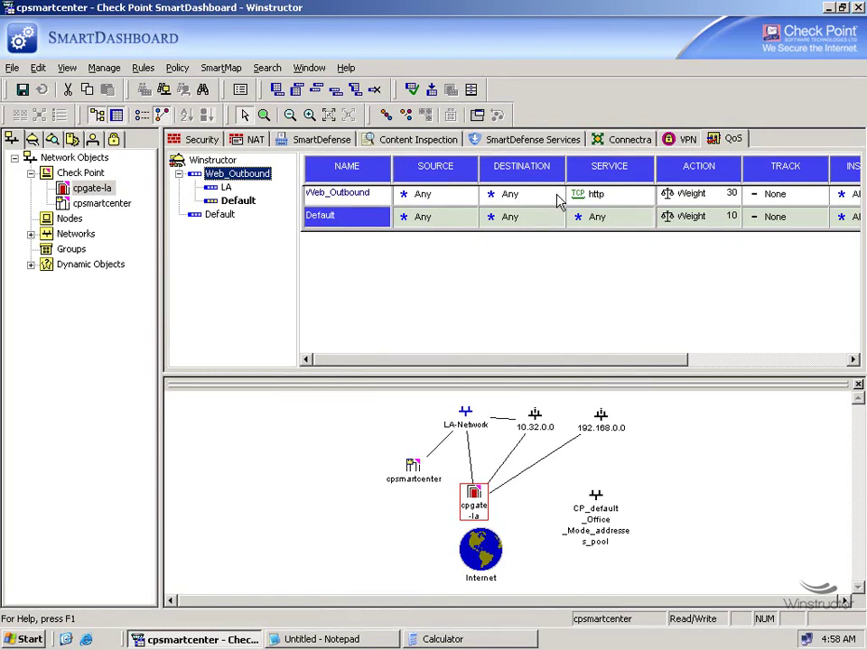
pyautogui.click(599, 199)
pyautogui.click(732, 197)
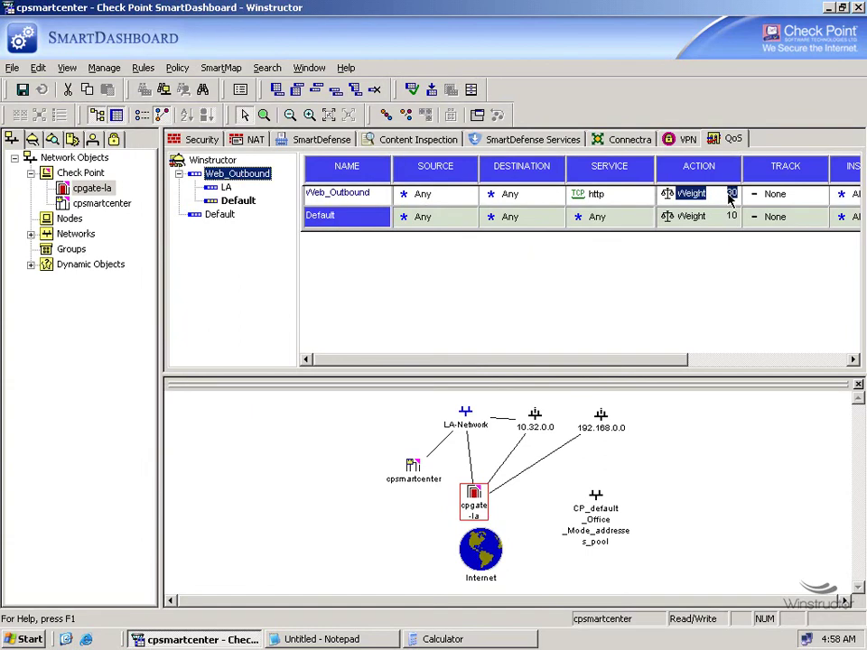
# Step: Add LA-Network as the source of the LA sub-rule under Web_Outbound
pyautogui.click(226, 187)
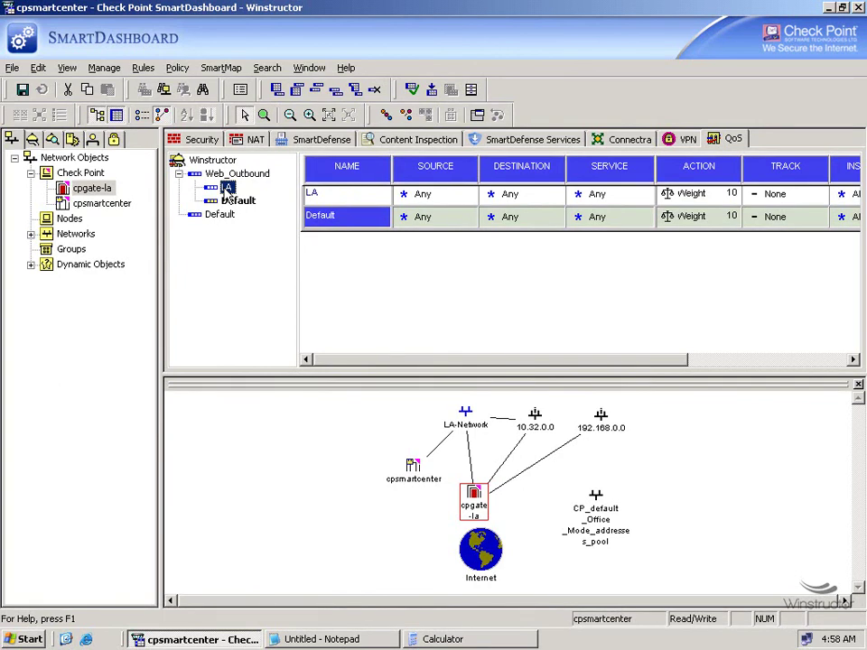
pyautogui.rightClick(421, 197)
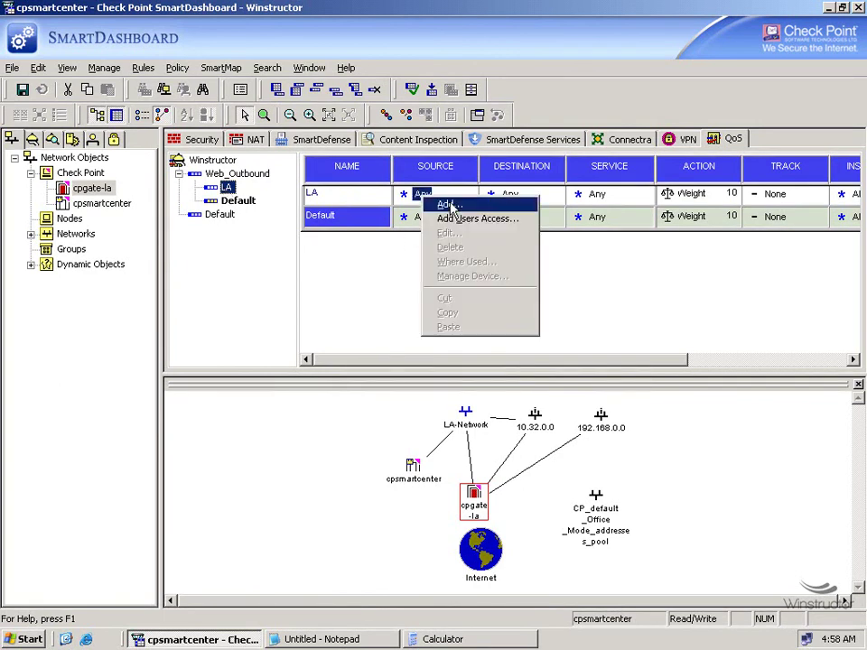
pyautogui.click(449, 206)
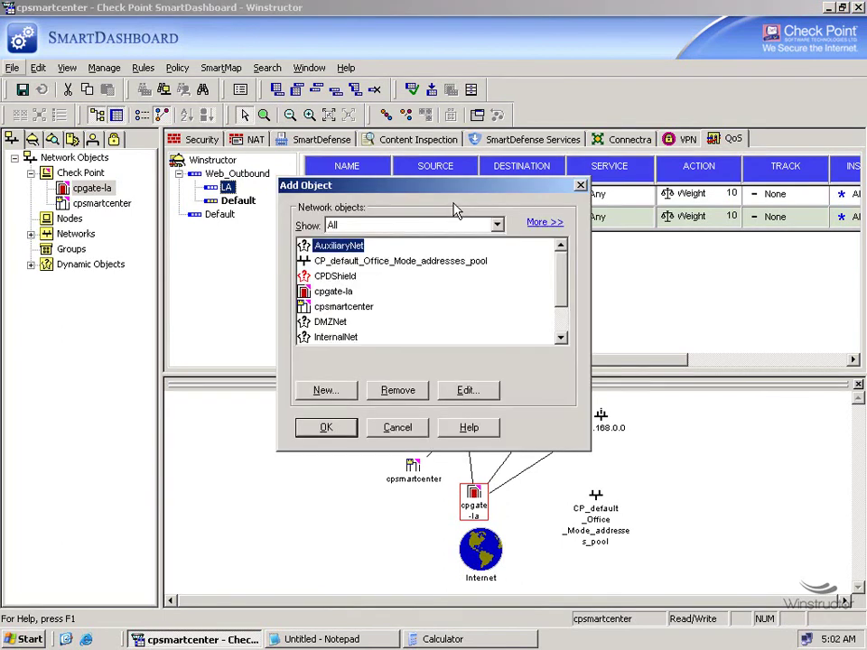
pyautogui.scroll(-1, 561, 337)
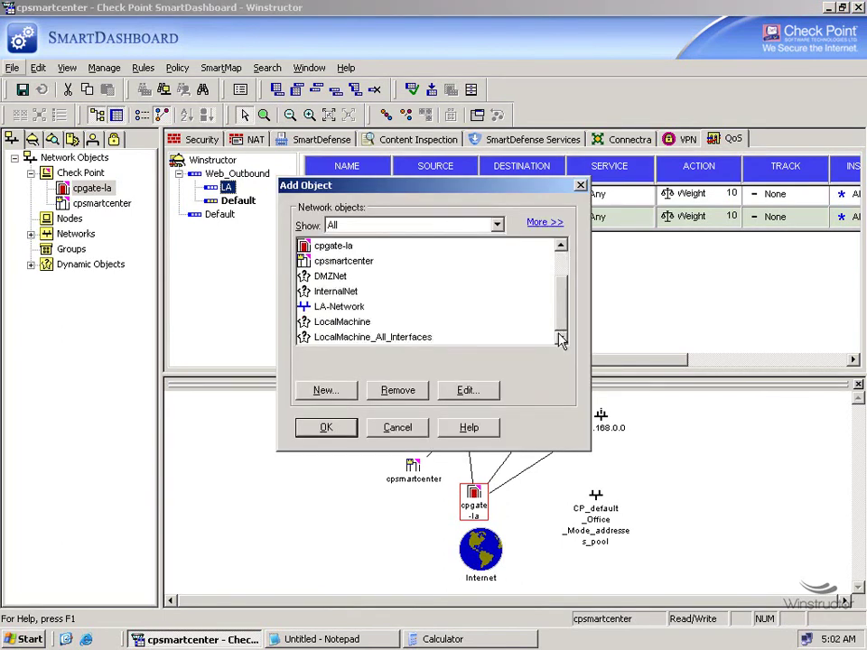
pyautogui.click(343, 311)
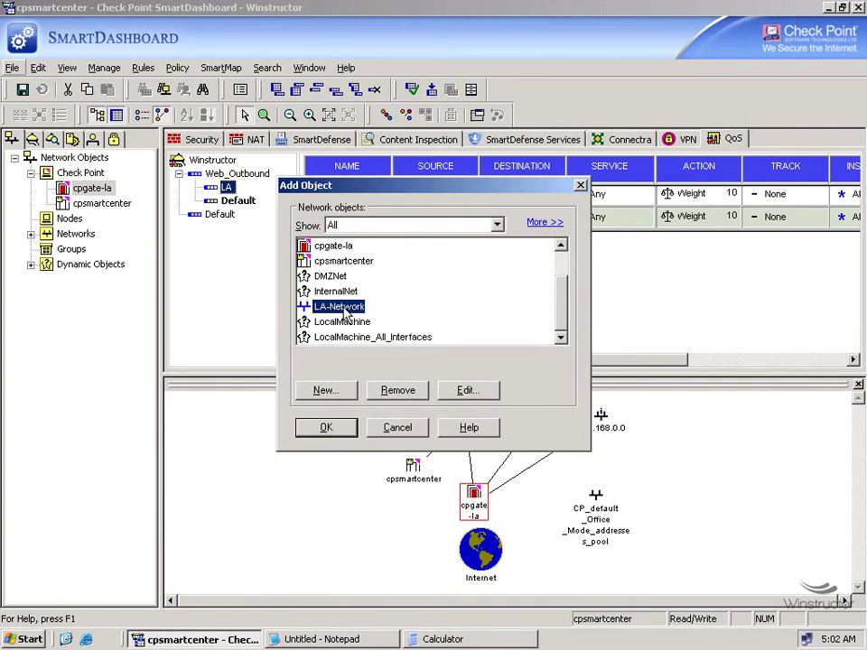
pyautogui.click(345, 431)
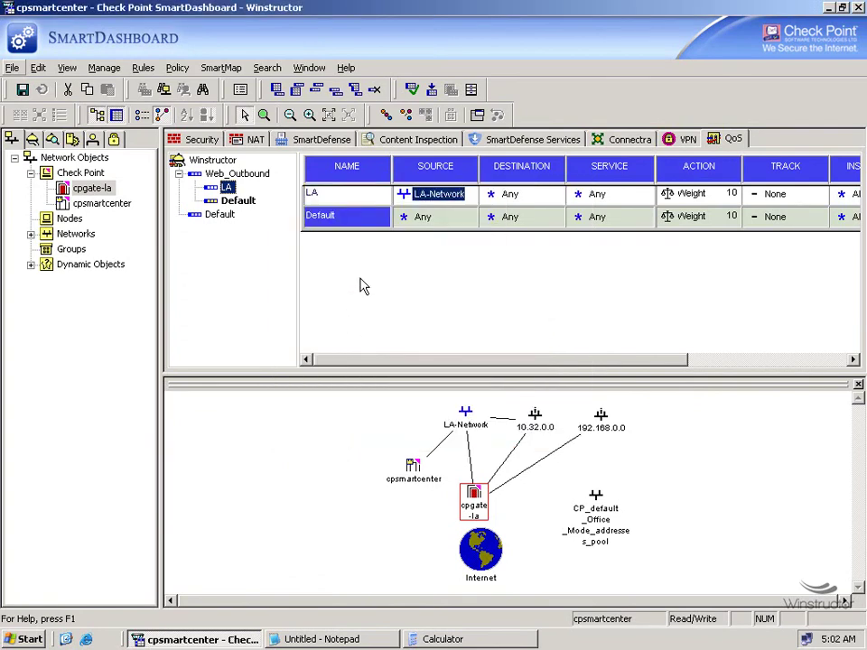
# Step: Compare the source, service and weight of the LA sub-rule with those of its parent Web_Outbound rule
pyautogui.rightClick(332, 195)
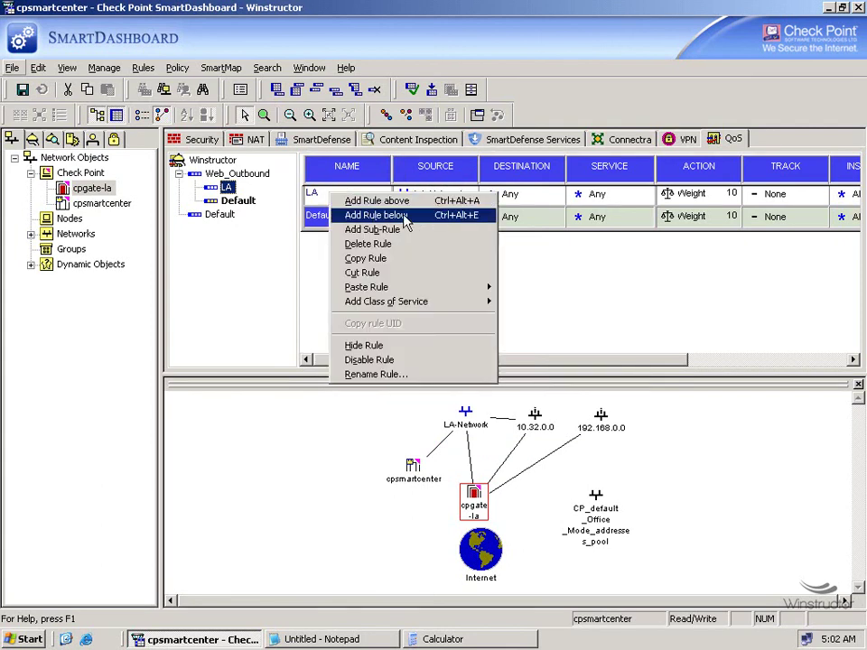
pyautogui.click(530, 287)
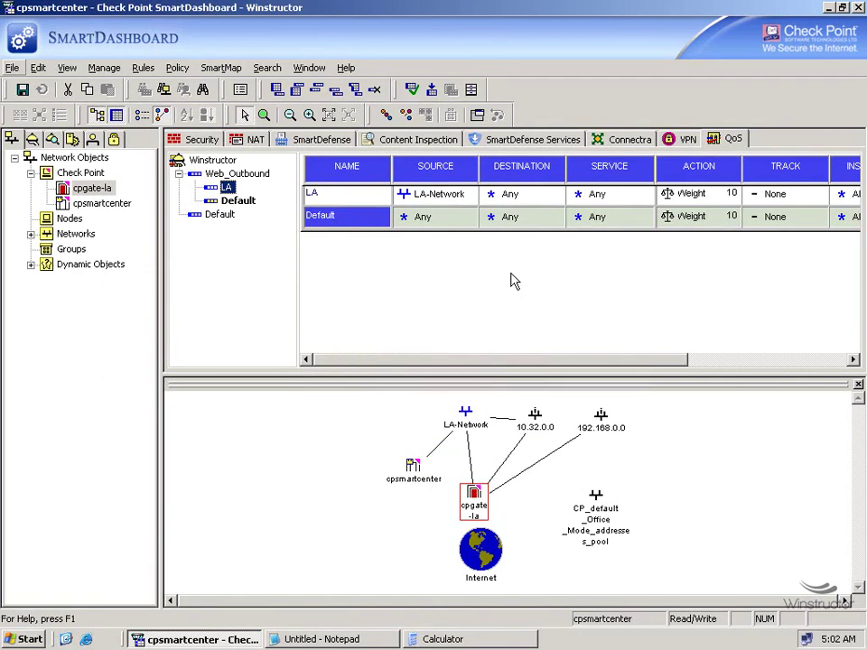
pyautogui.click(721, 194)
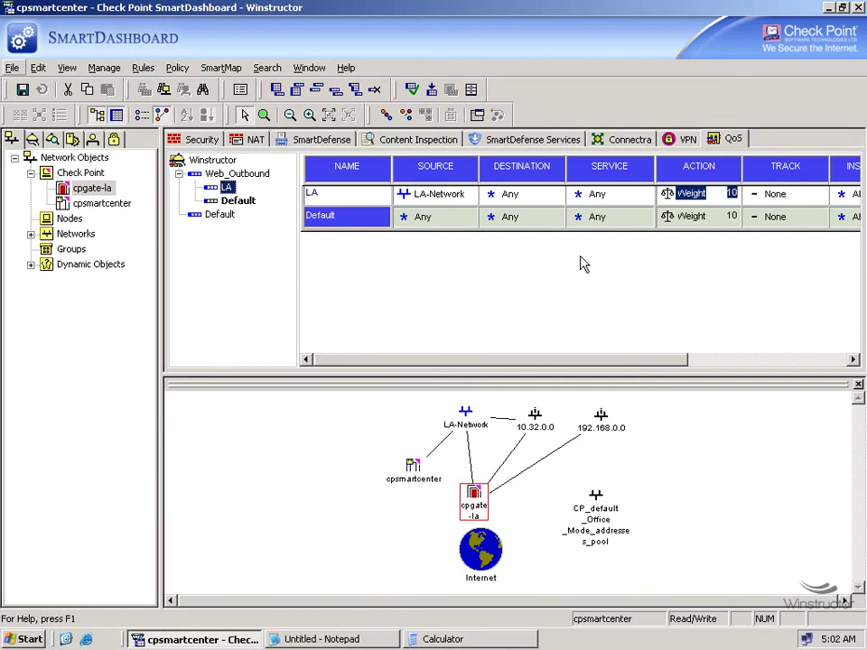
pyautogui.click(231, 181)
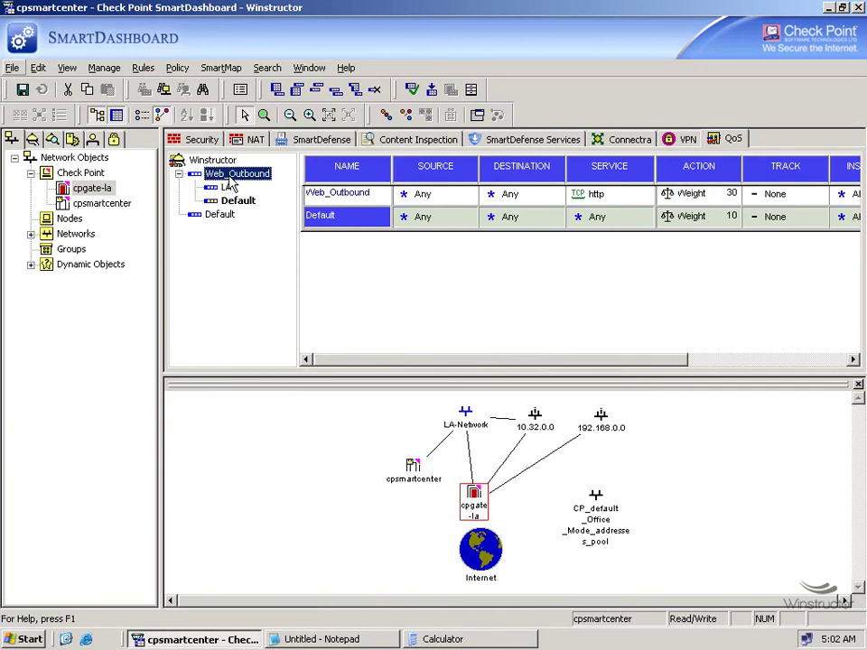
pyautogui.click(728, 193)
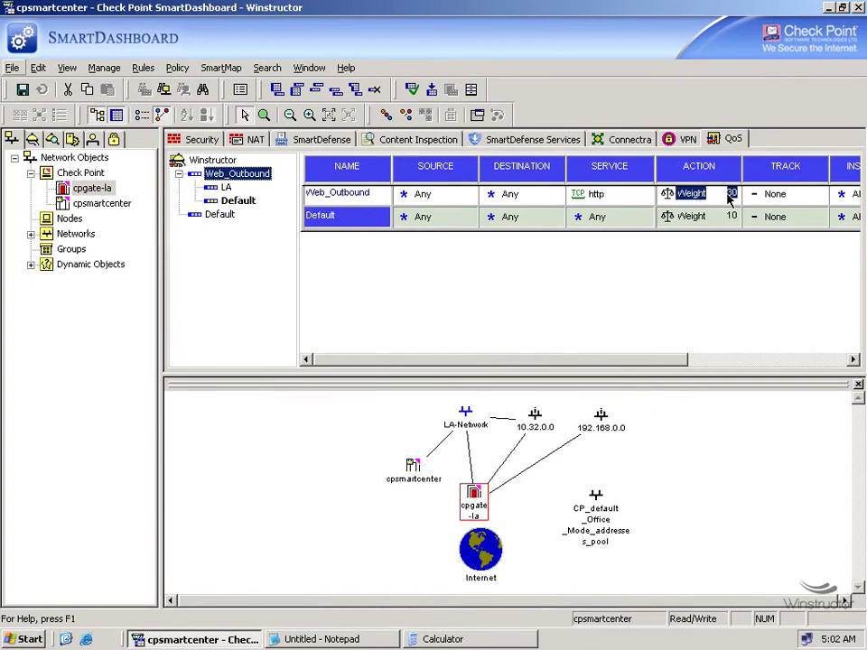
pyautogui.click(226, 188)
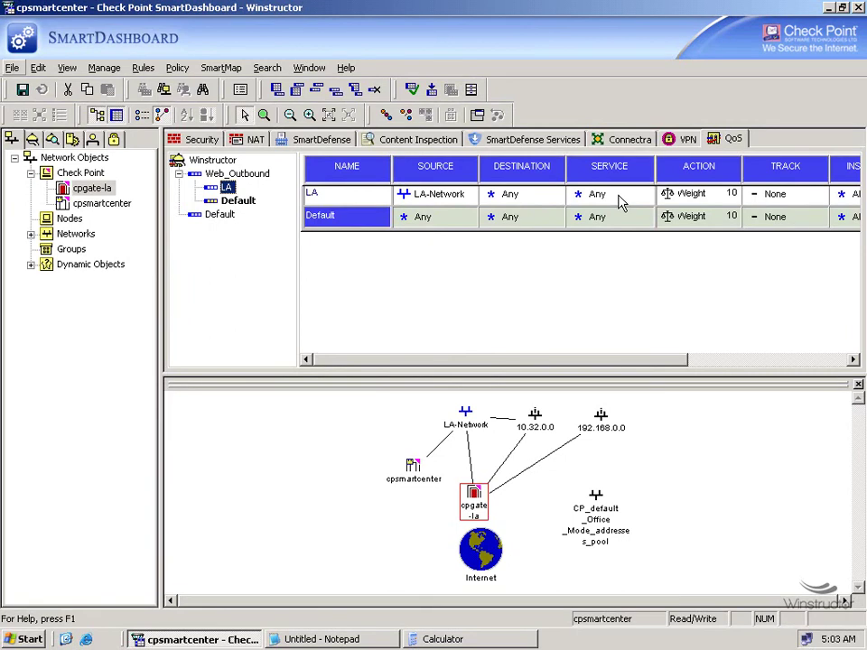
pyautogui.click(233, 174)
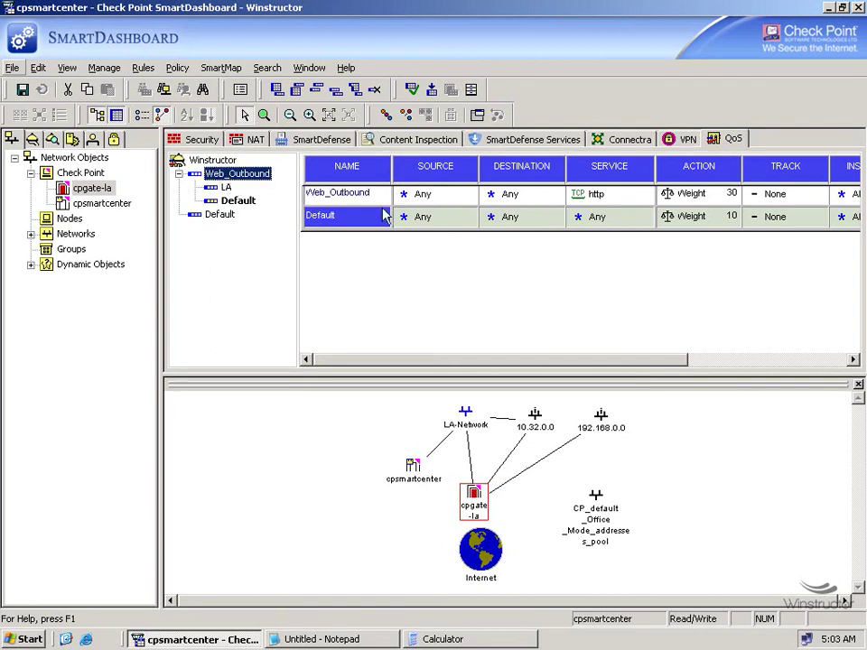
pyautogui.click(226, 189)
pyautogui.moveTo(456, 197)
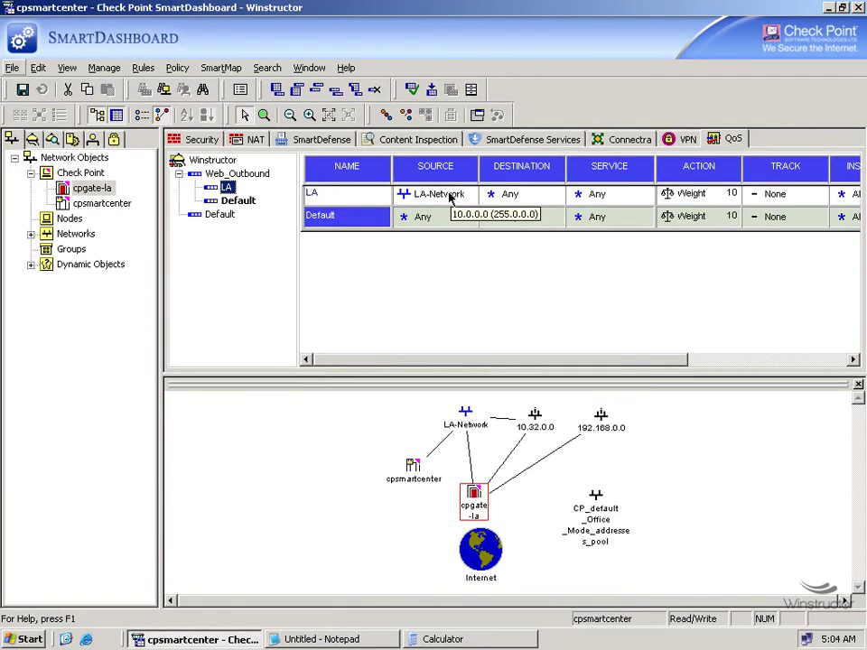
pyautogui.click(237, 176)
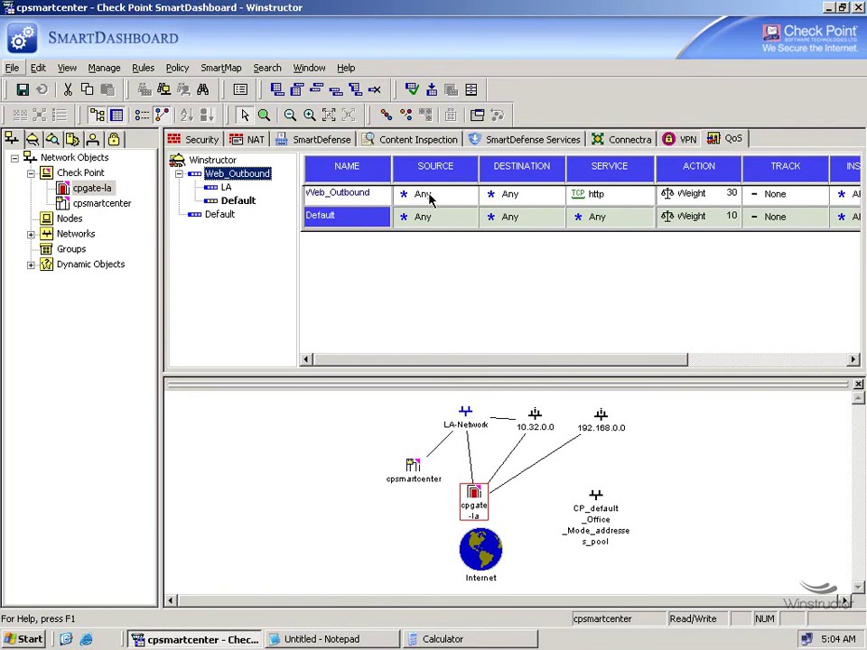
pyautogui.click(226, 187)
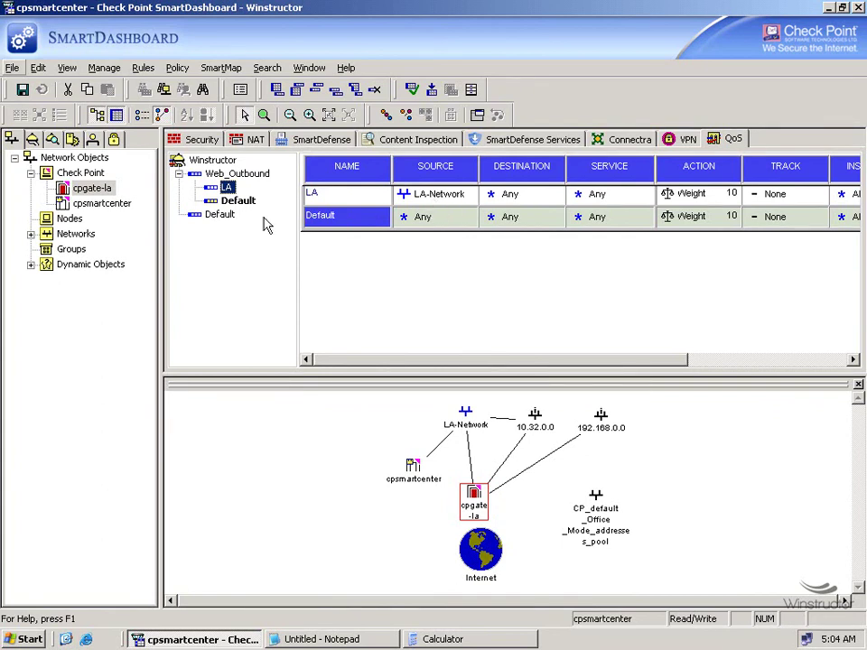
pyautogui.click(237, 174)
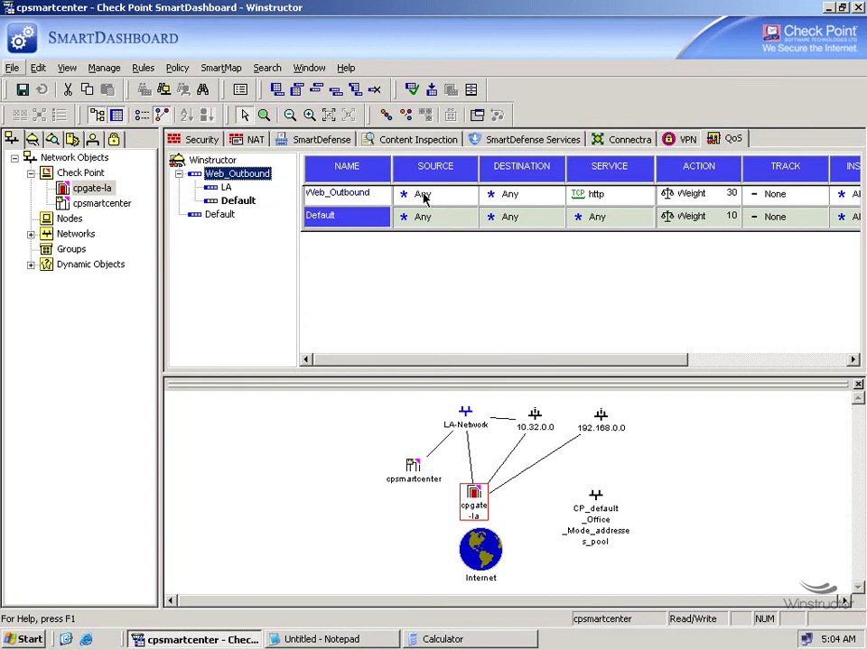
# Step: Install the Advanced Security and QoS policies on cpgate-la and dismiss the finished installation report
pyautogui.click(432, 91)
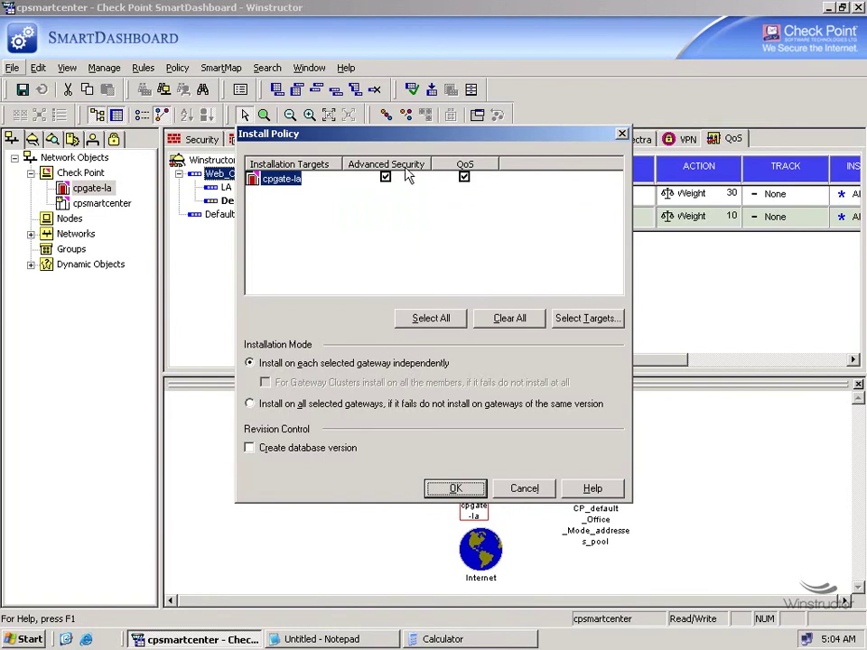
pyautogui.click(456, 493)
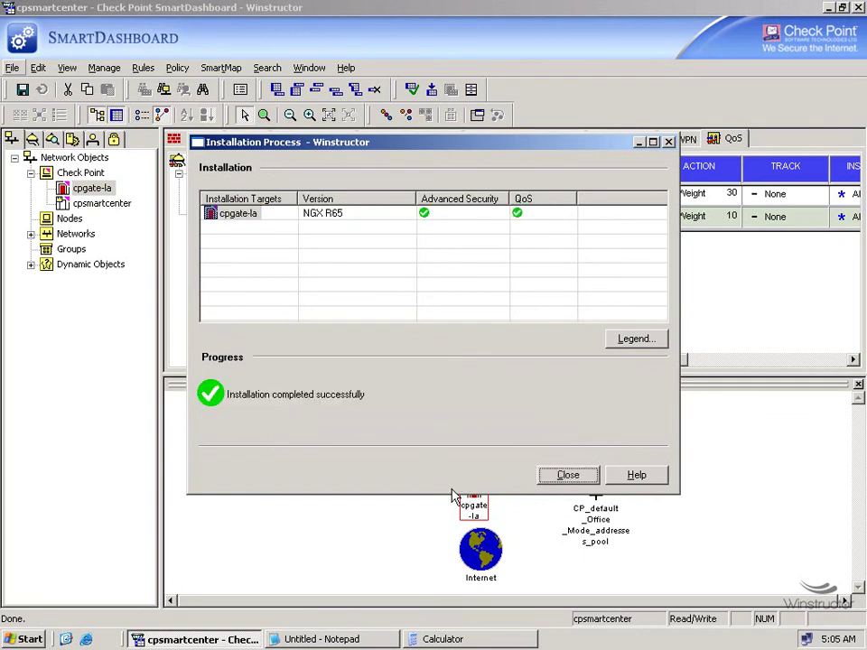
pyautogui.click(568, 475)
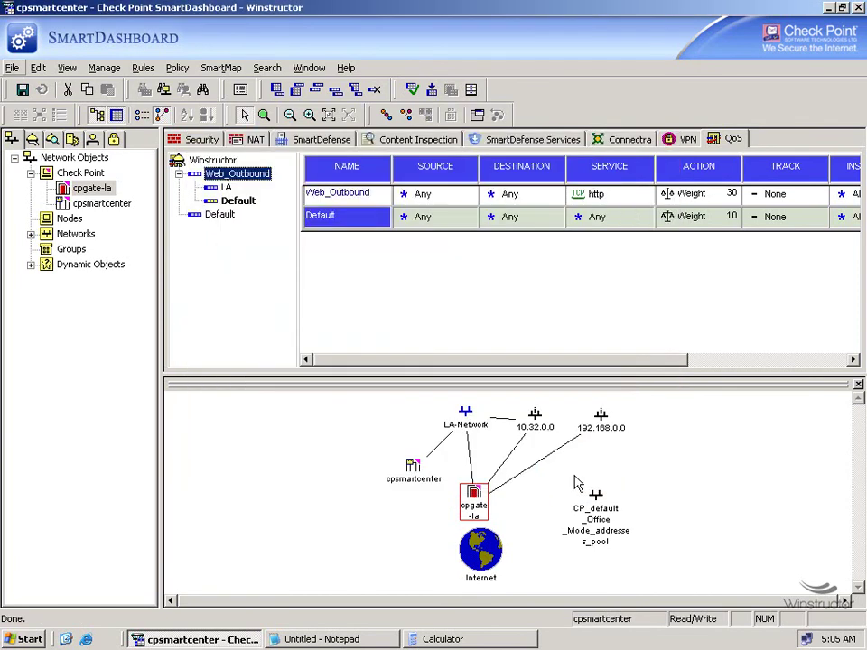
# Step: Minimize SmartDashboard, launch SmartView Monitor R65 and log in to cpsmartcenter with the administrator password
pyautogui.click(828, 8)
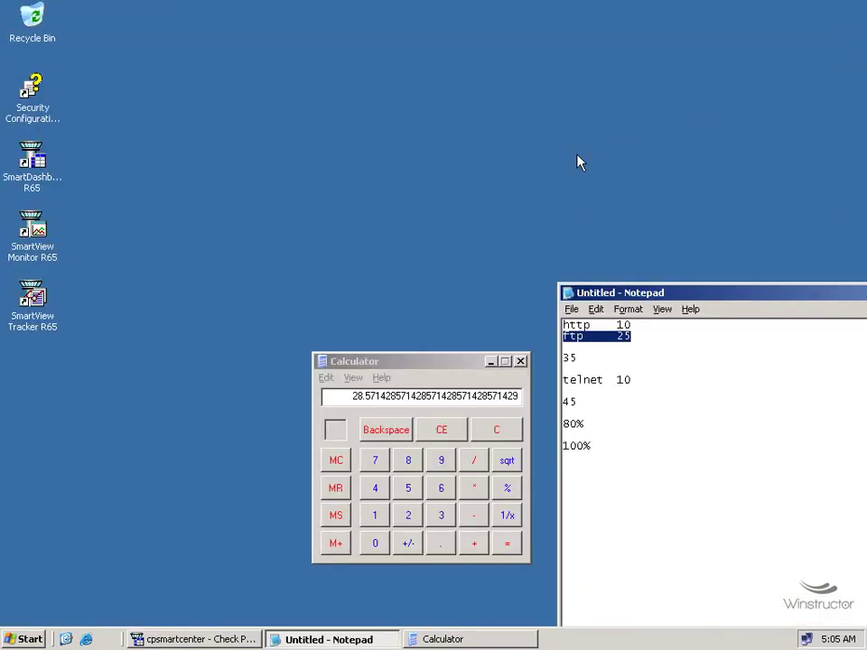
pyautogui.doubleClick(38, 235)
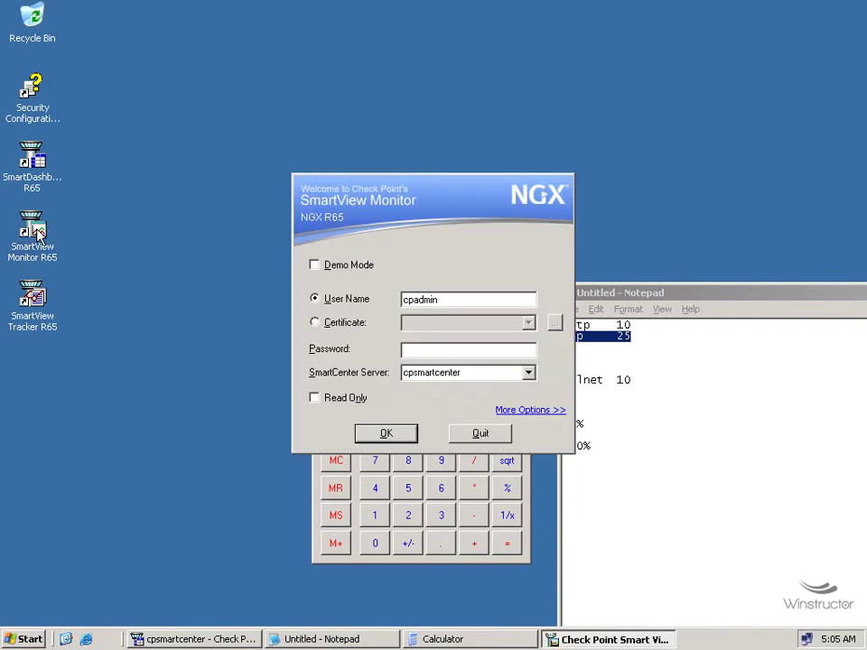
pyautogui.write('••')
pyautogui.press('Return')
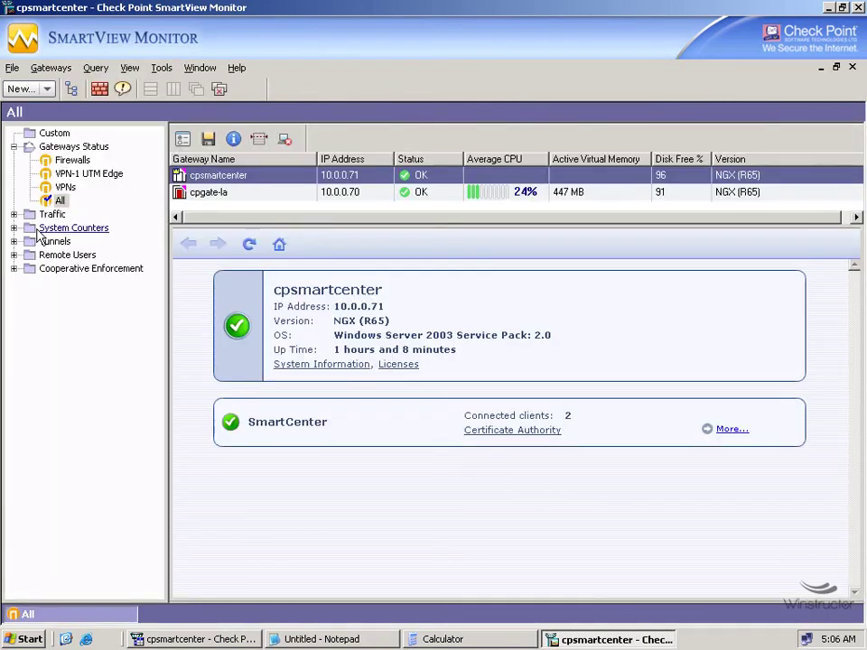
# Step: Run the Top QoS Rules traffic view on the external interface eth0 of cpgate-la in the eitherbound direction
pyautogui.click(13, 215)
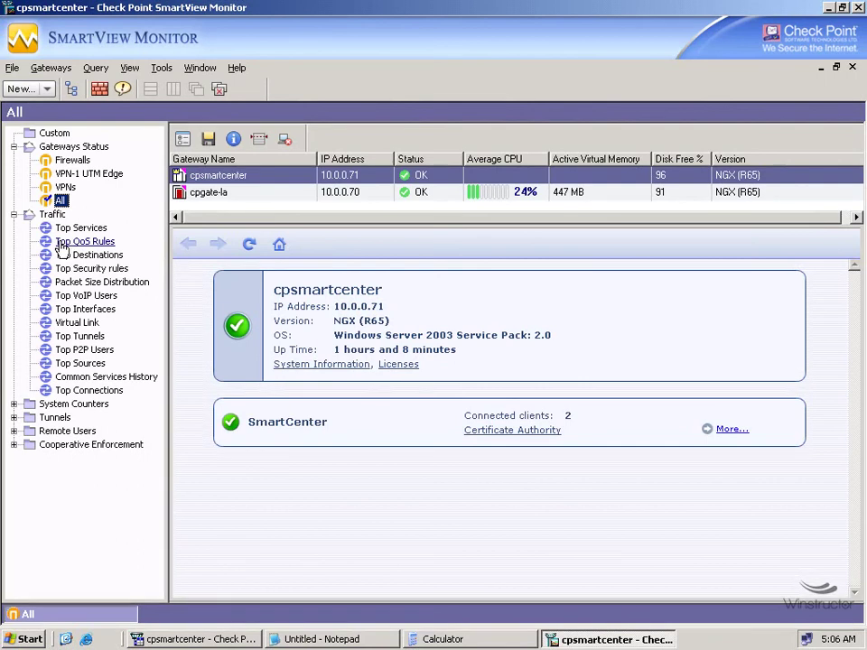
pyautogui.click(91, 245)
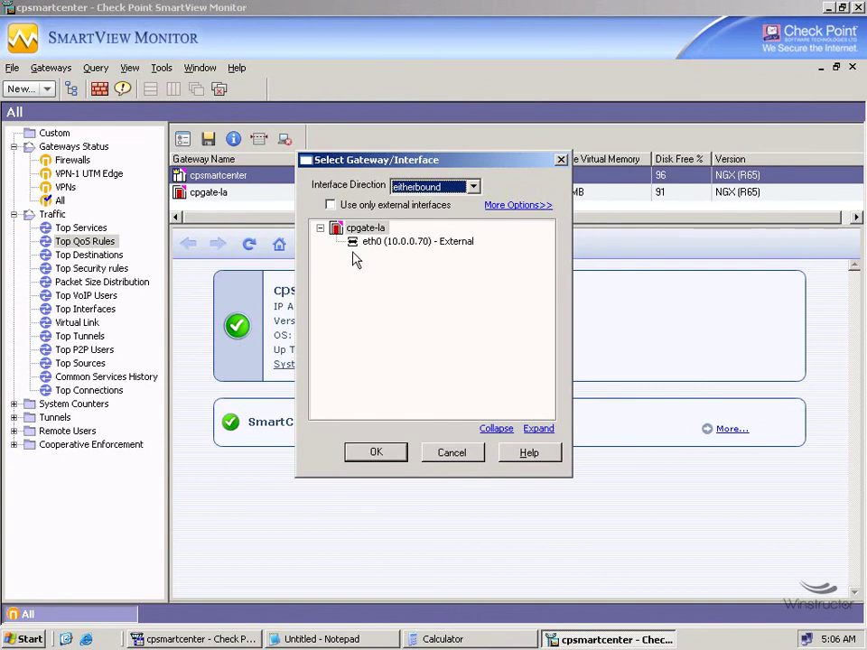
pyautogui.click(407, 251)
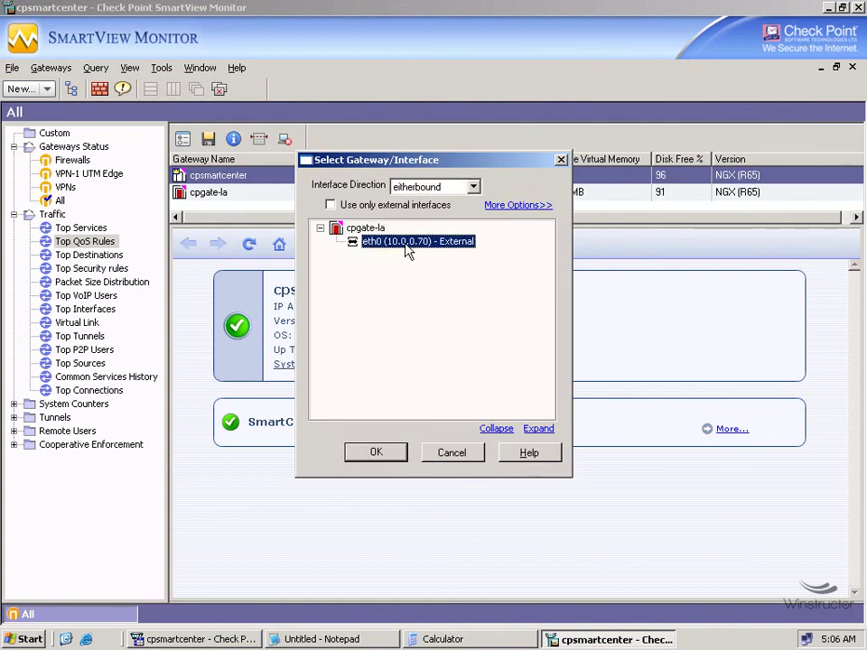
pyautogui.click(376, 453)
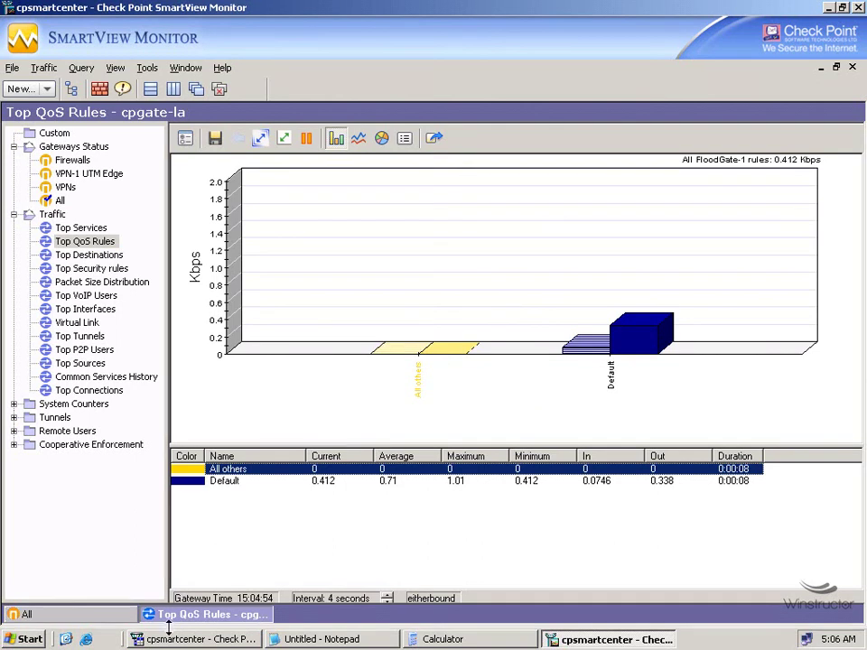
# Step: Generate web traffic by loading google.com and winstructor.com in separate Internet Explorer windows
pyautogui.click(86, 640)
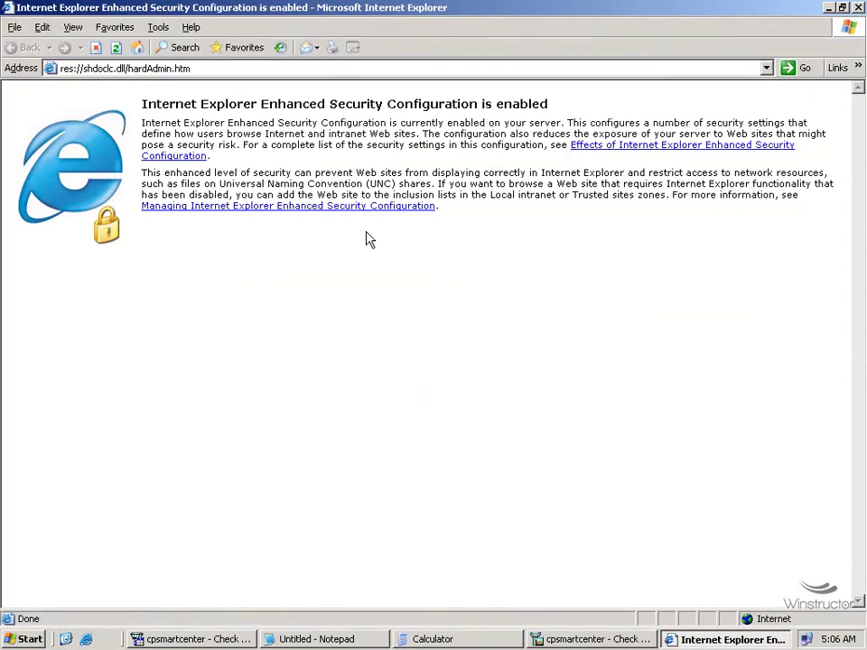
pyautogui.click(209, 70)
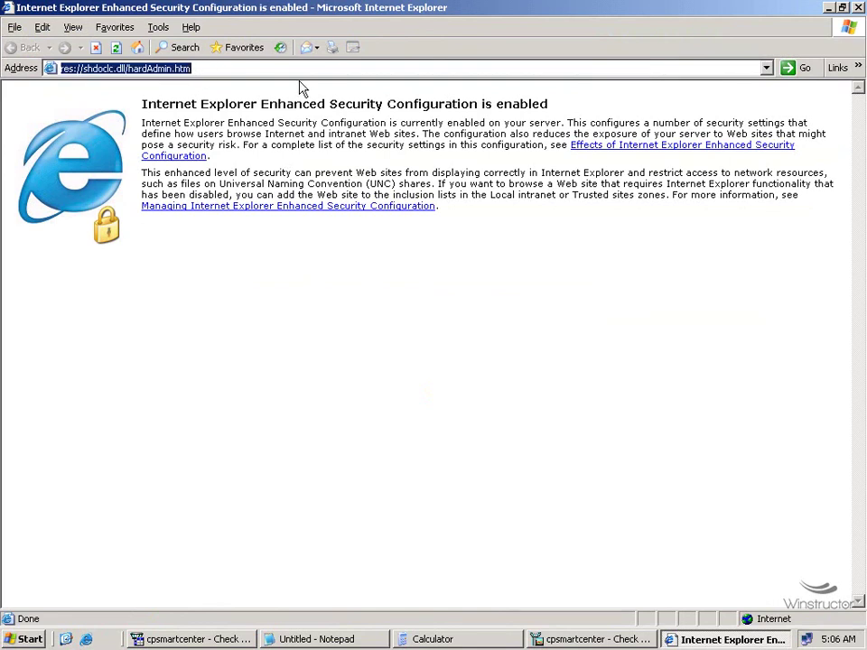
pyautogui.write('google')
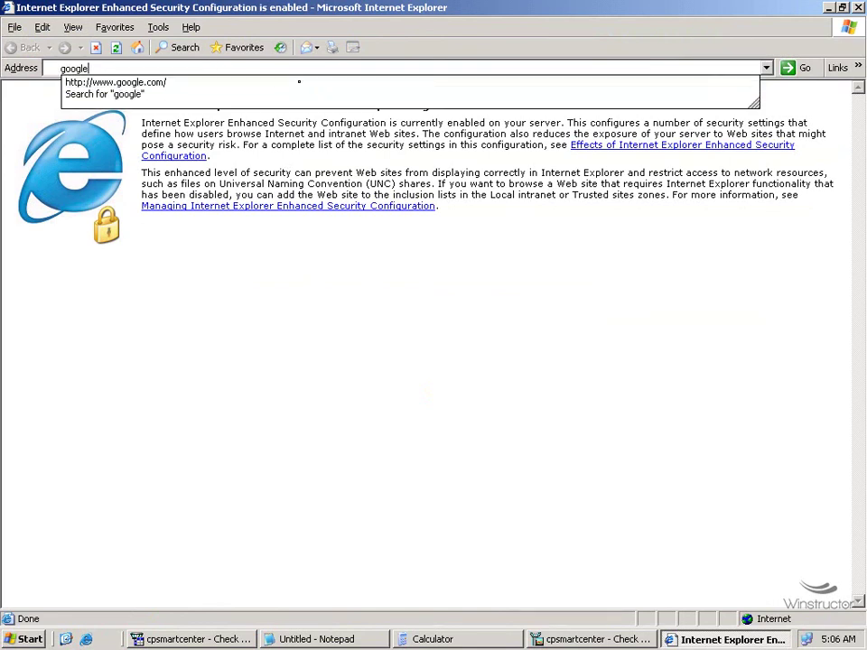
pyautogui.hotkey('ctrl', 'Return')
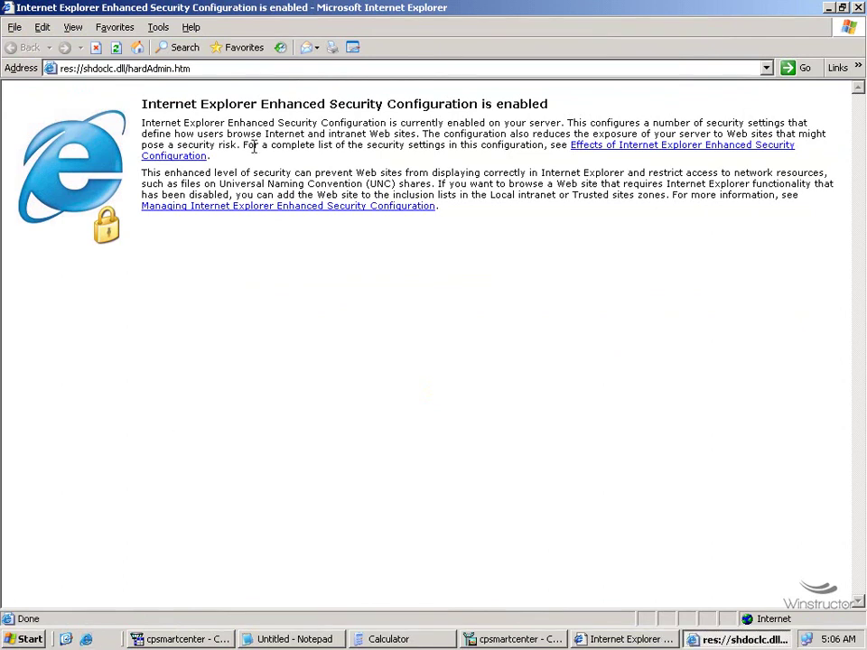
pyautogui.click(221, 68)
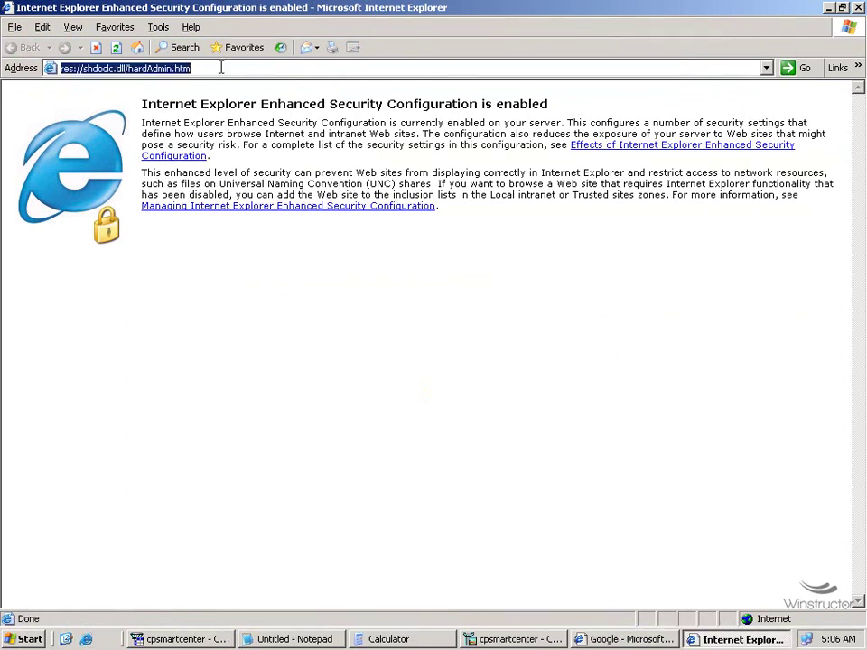
pyautogui.write('winstru')
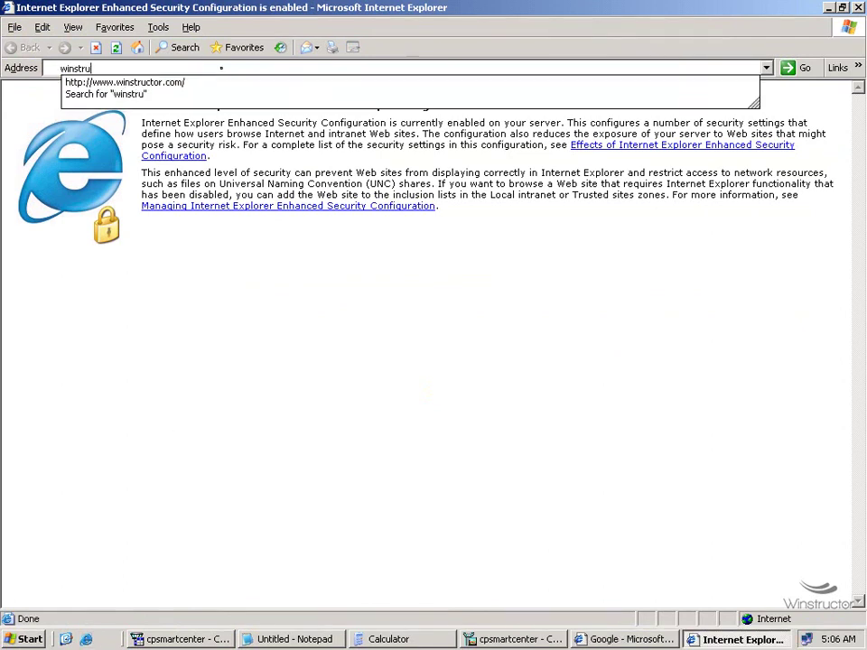
pyautogui.press('Down')
pyautogui.press('Return')
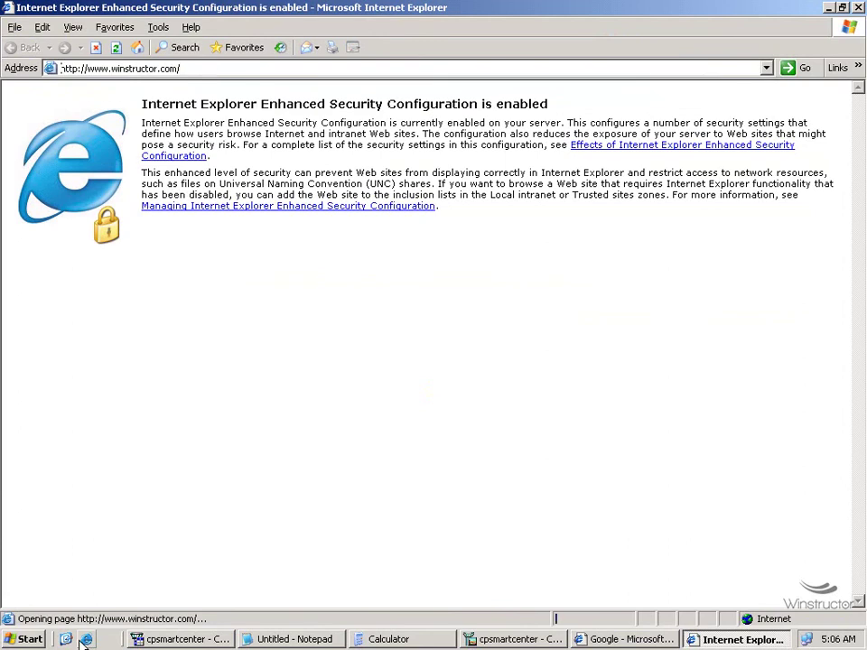
# Step: Load microsoft.com in another browser window and switch back to SmartView Monitor to check the traffic per QoS rule
pyautogui.click(176, 70)
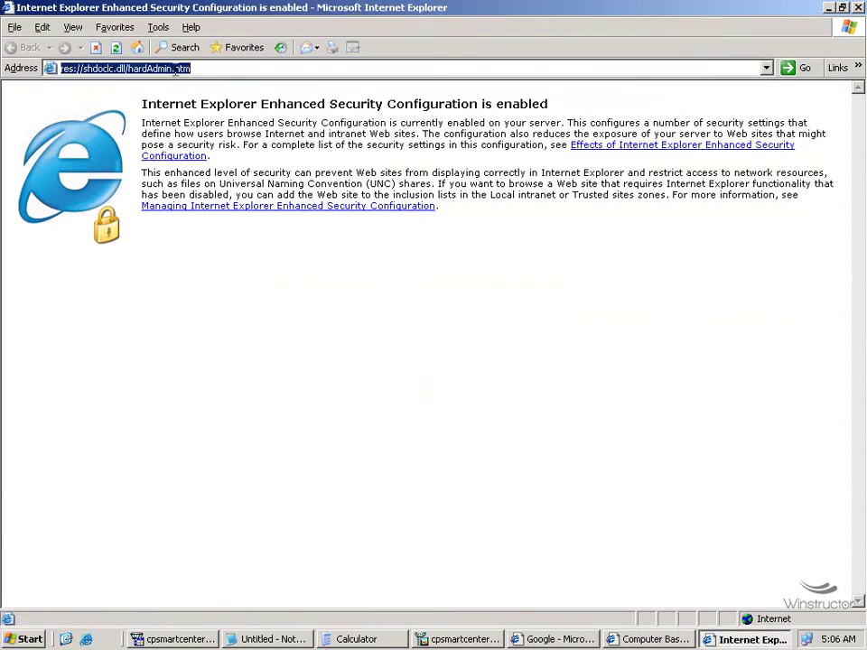
pyautogui.write('microsoft')
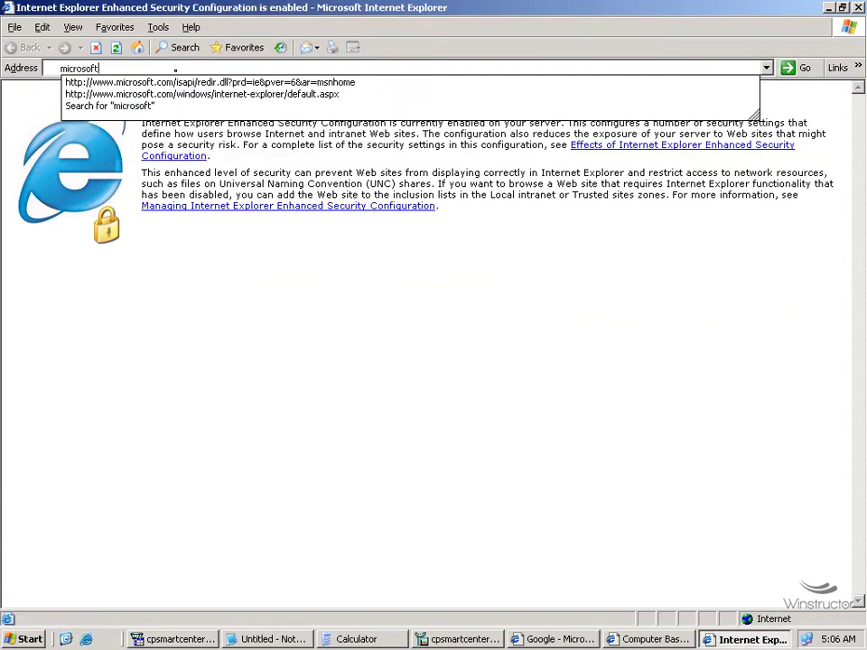
pyautogui.hotkey('ctrl', 'Return')
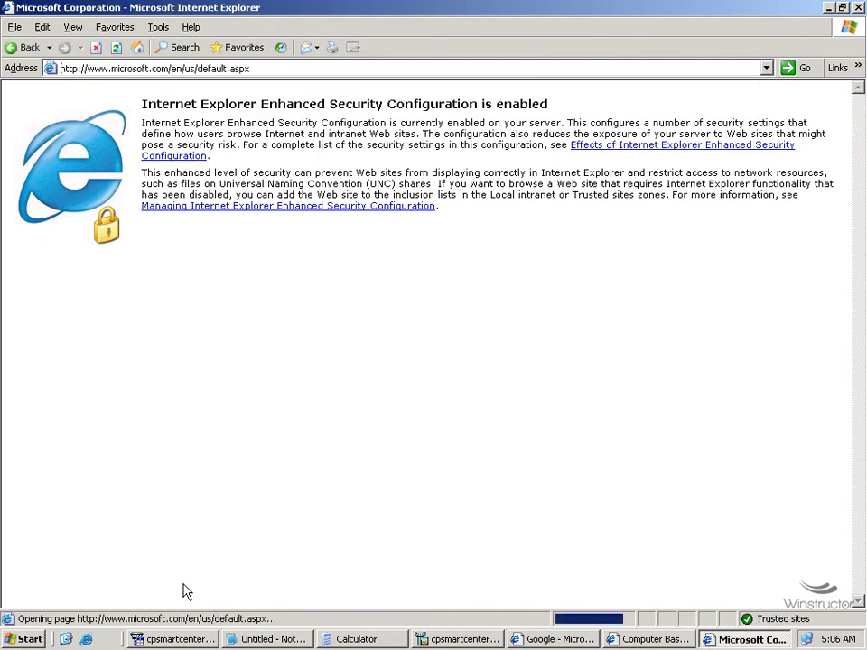
pyautogui.click(462, 639)
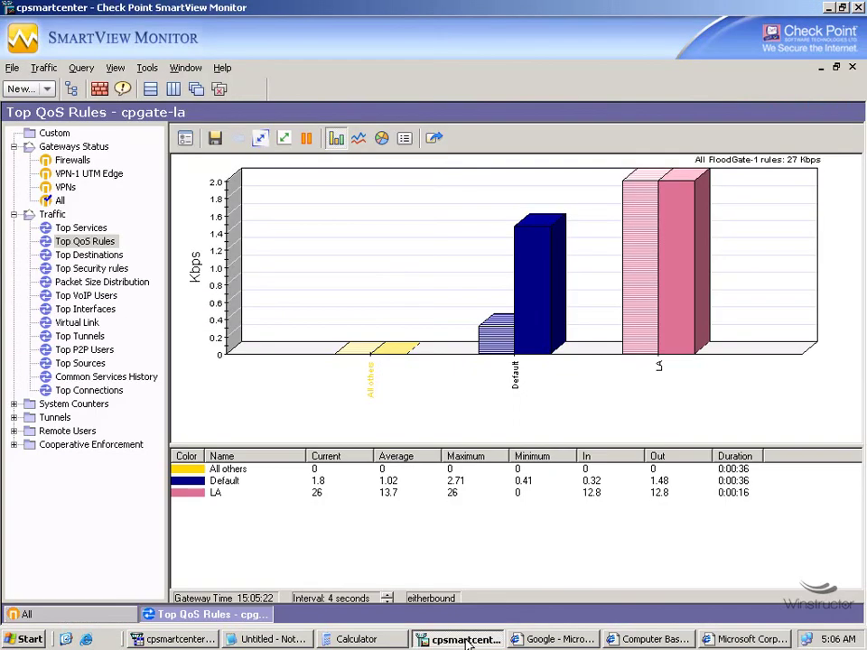